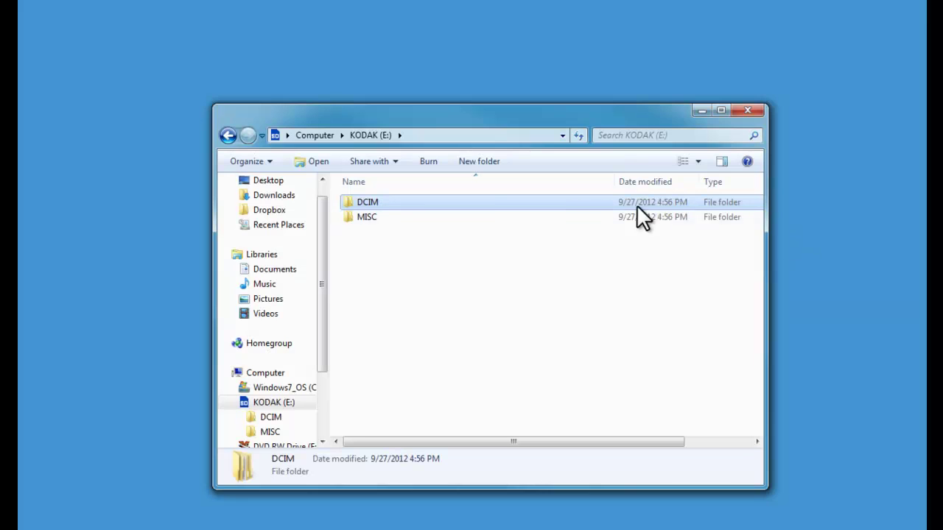
# Open the DCIM > 100KZ990 photo folder on the KODAK (E:) camera card
pyautogui.doubleClick(364, 205)
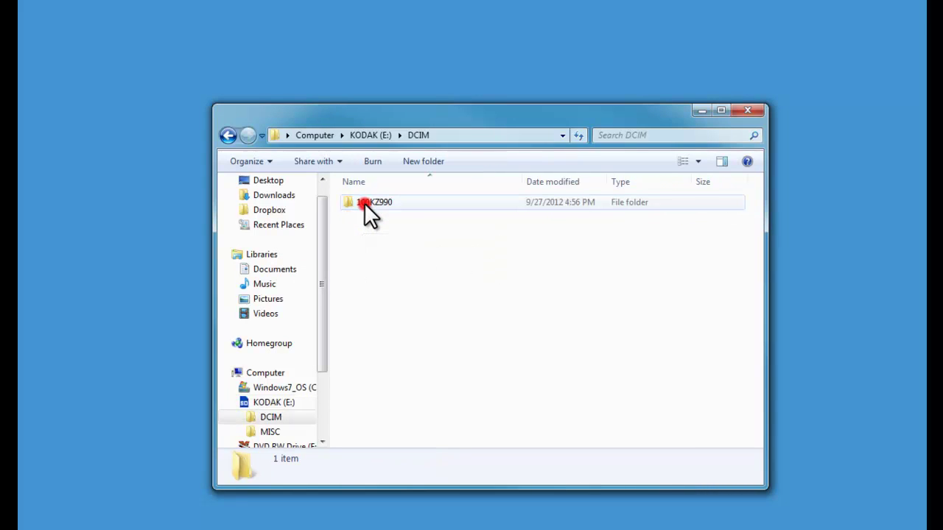
pyautogui.doubleClick(364, 202)
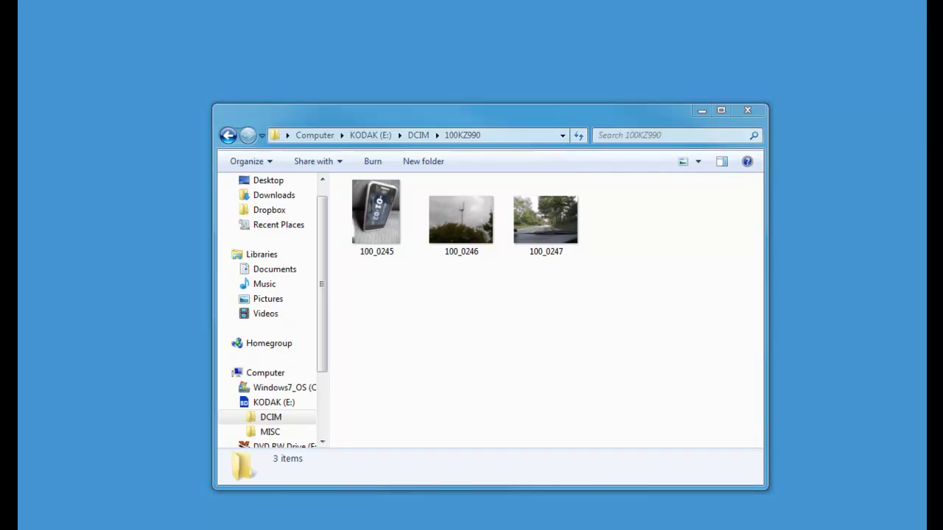
pyautogui.moveTo(662, 221); pyautogui.dragTo(540, 341)
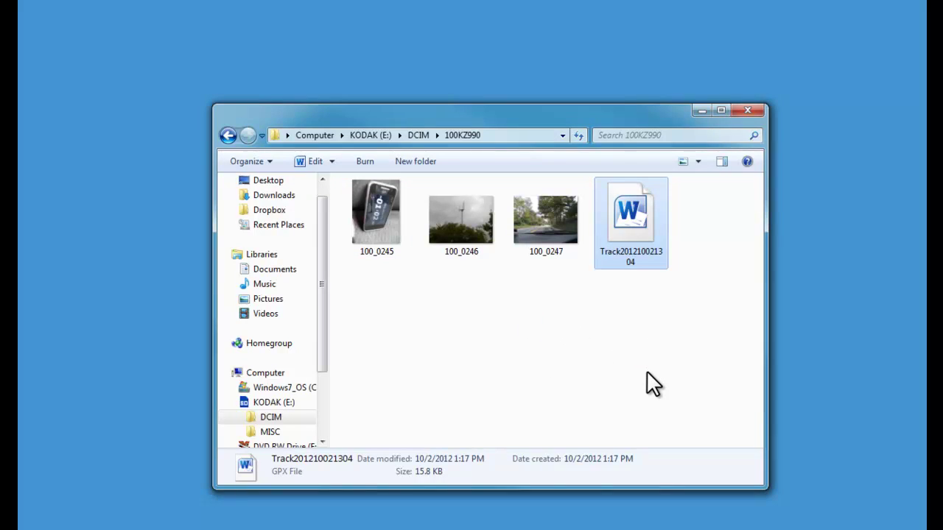
pyautogui.moveTo(704, 307); pyautogui.dragTo(349, 182)
pyautogui.rightClick(388, 203)
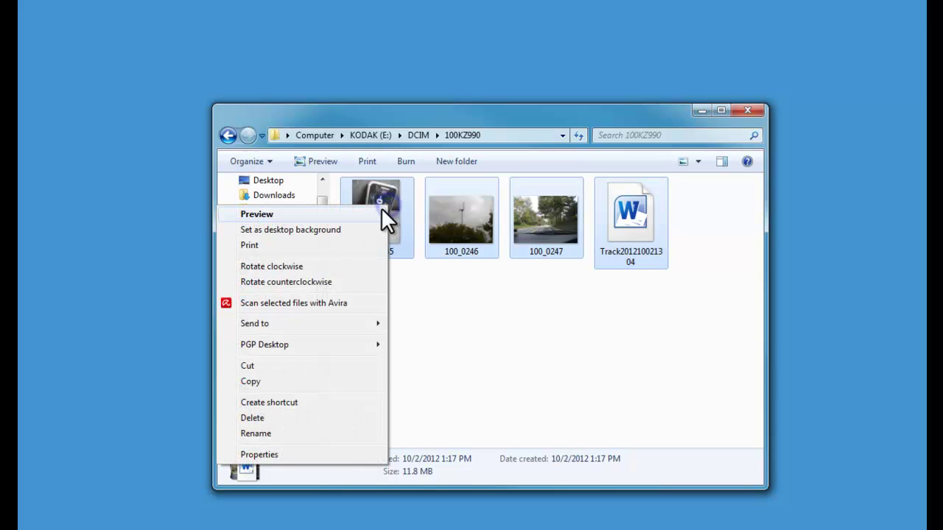
pyautogui.click(315, 381)
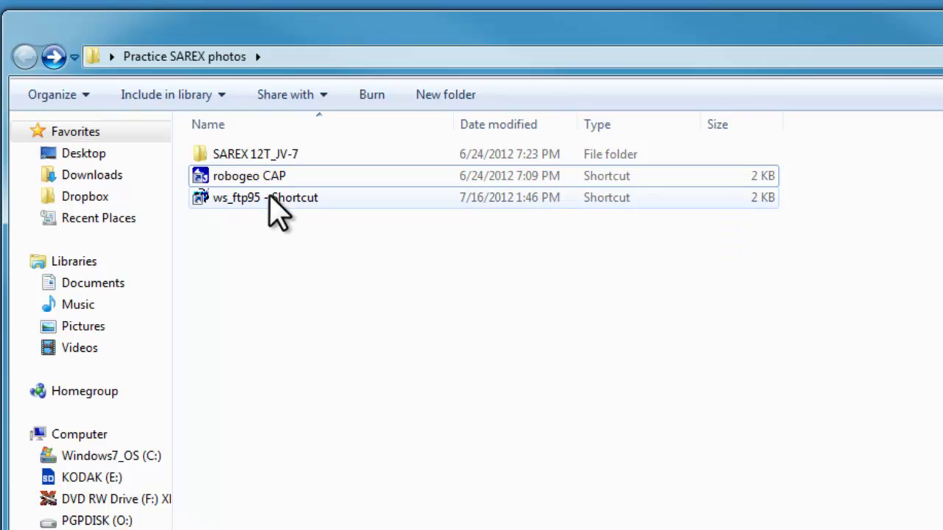
# Create a new folder named 'SAREX Testing' in the Practice SAREX photos folder
pyautogui.rightClick(265, 238)
pyautogui.moveTo(203, 492)
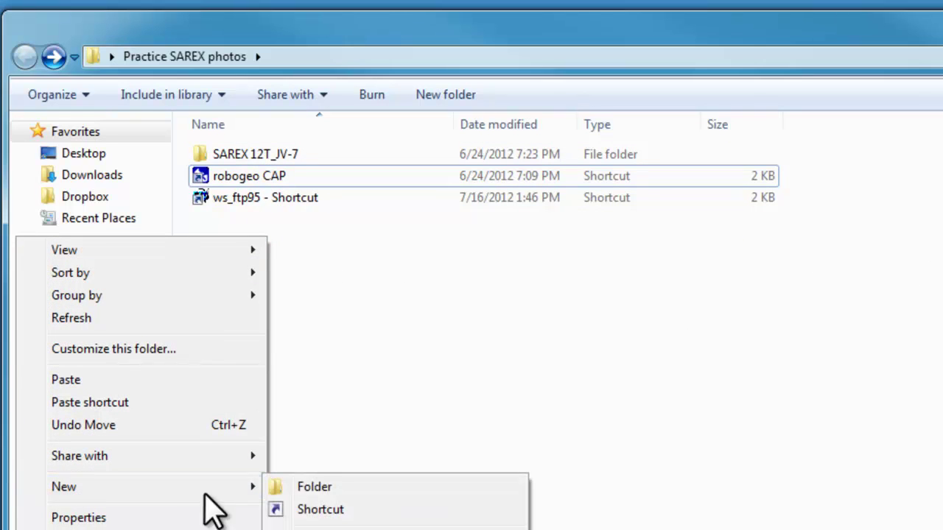
pyautogui.click(355, 487)
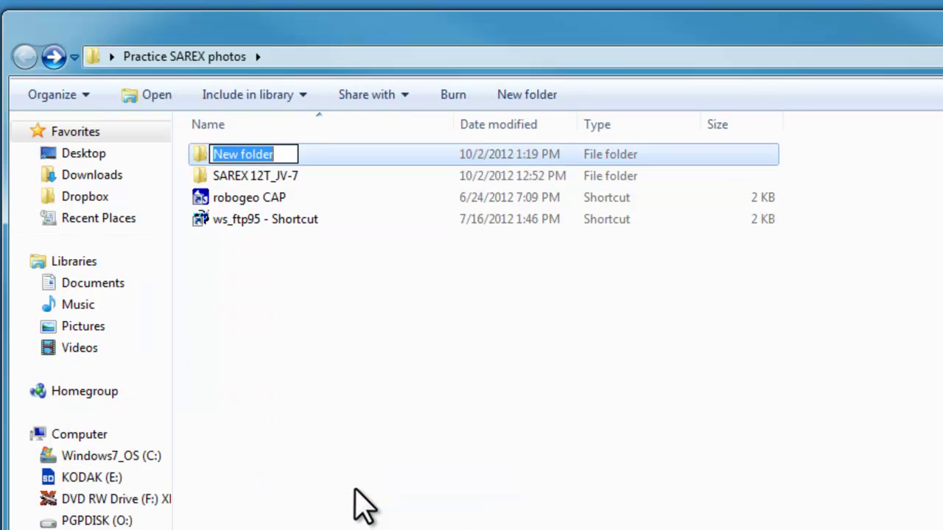
pyautogui.write('SAREX ')
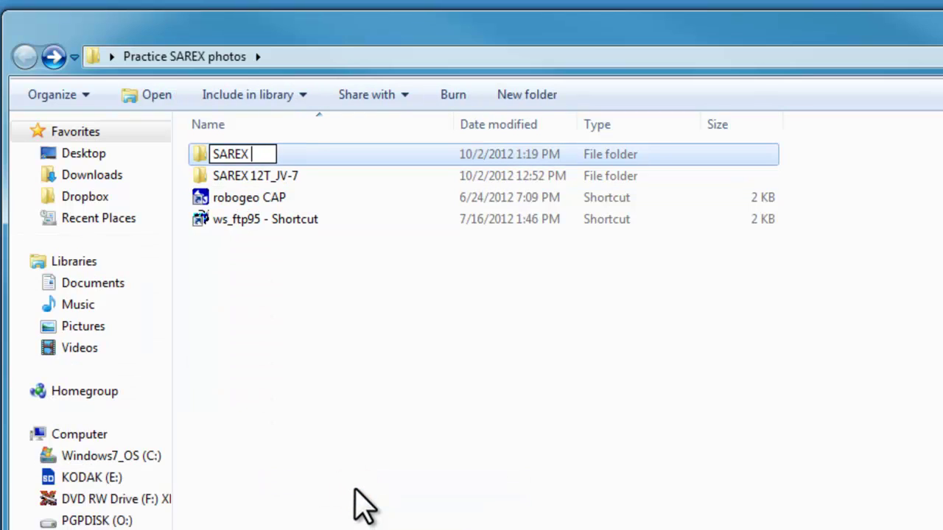
pyautogui.write('Testing')
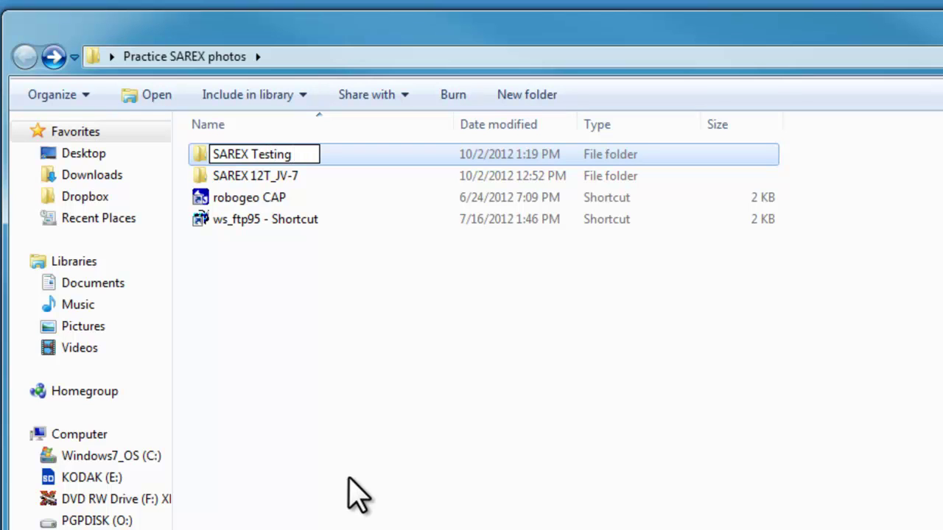
pyautogui.press('Return')
pyautogui.click(348, 475)
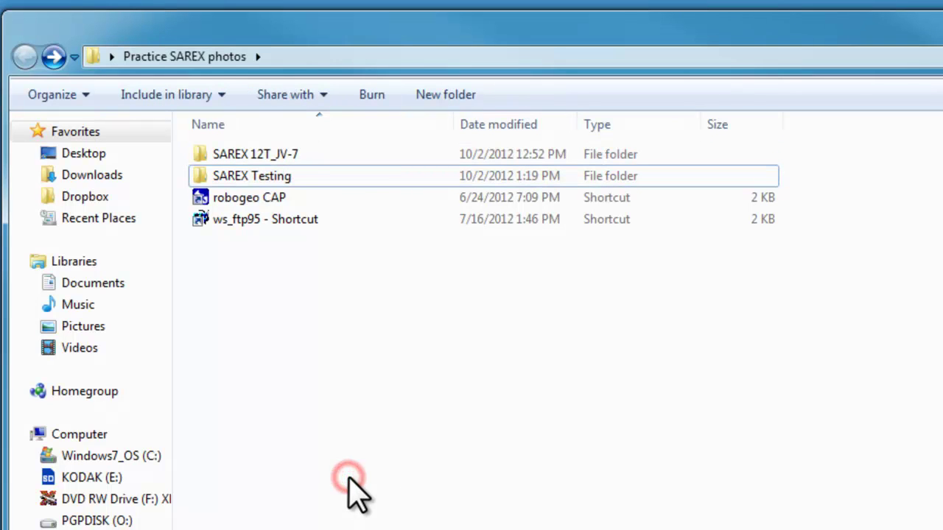
# Inside SAREX Testing, create a new folder named 'A001'
pyautogui.doubleClick(244, 184)
pyautogui.rightClick(248, 241)
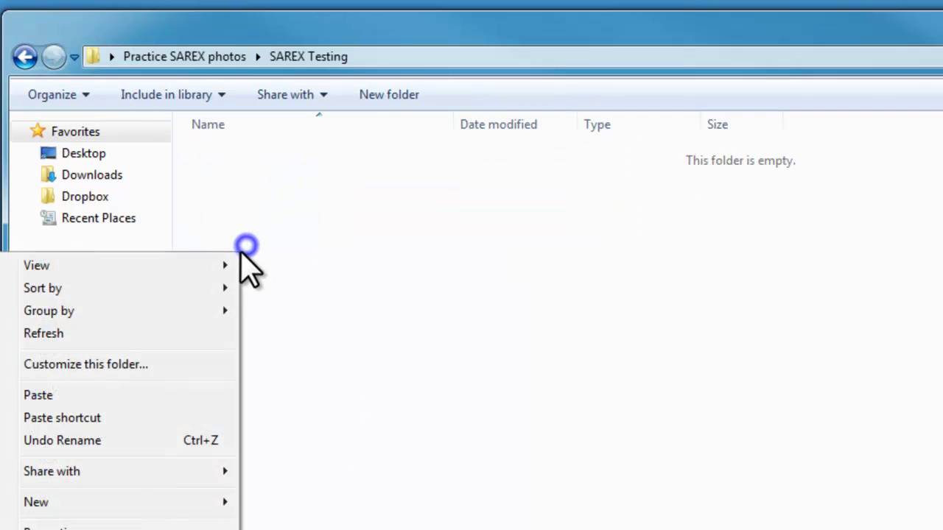
pyautogui.moveTo(182, 499)
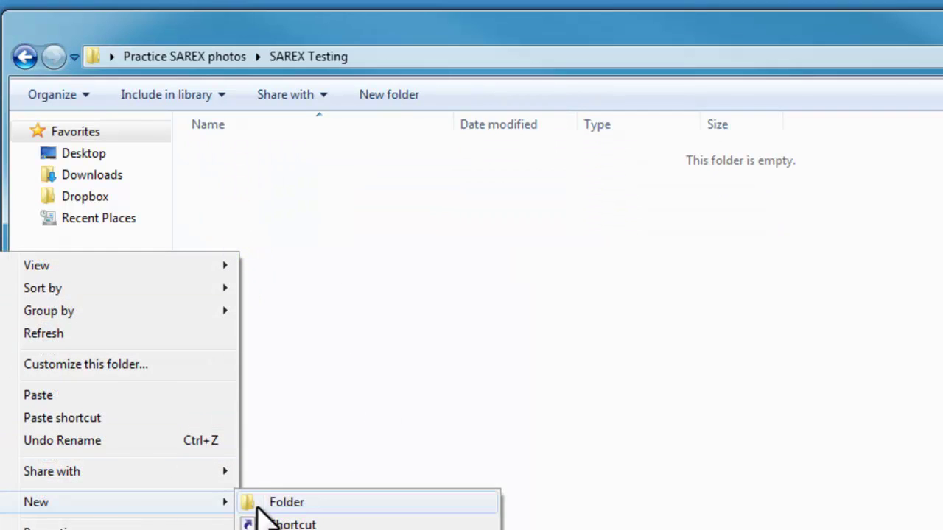
pyautogui.click(254, 502)
pyautogui.write('A001')
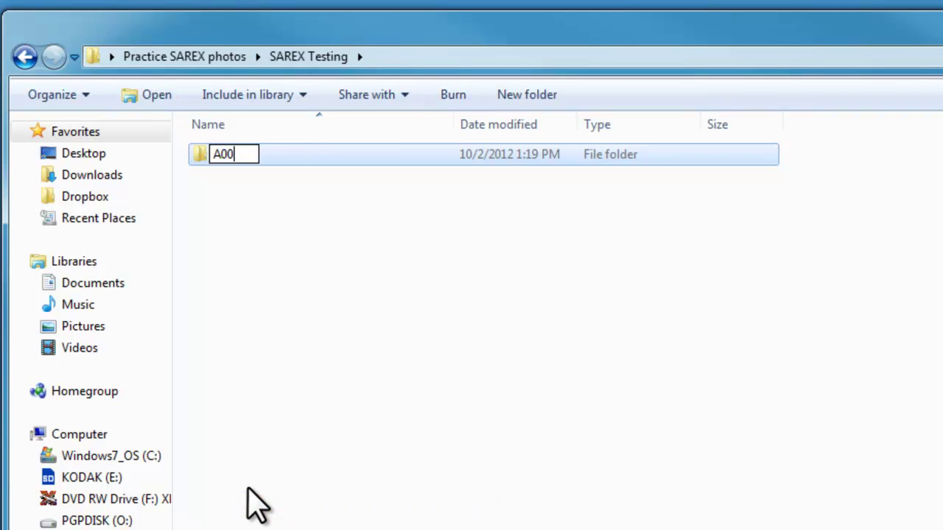
pyautogui.press('Return')
# Inside A001, create a subfolder named '1- Unprocessed'
pyautogui.doubleClick(221, 154)
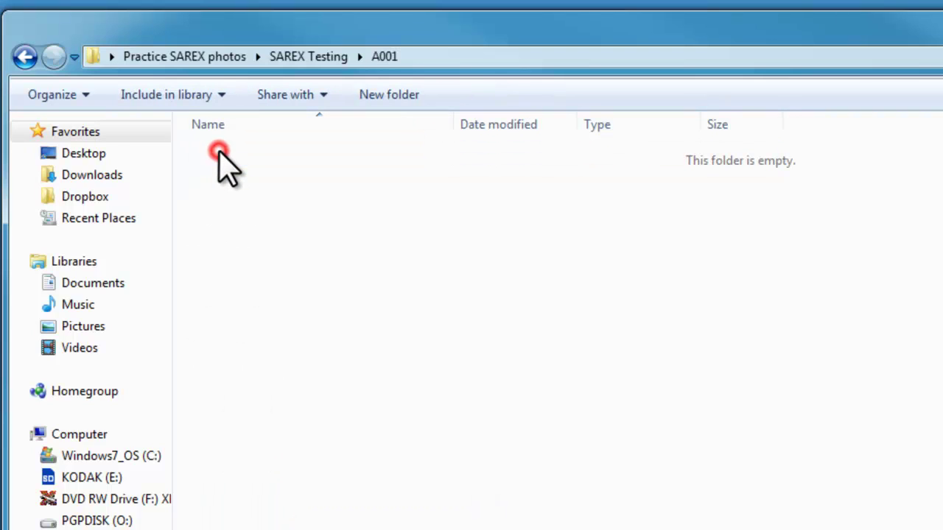
pyautogui.rightClick(218, 157)
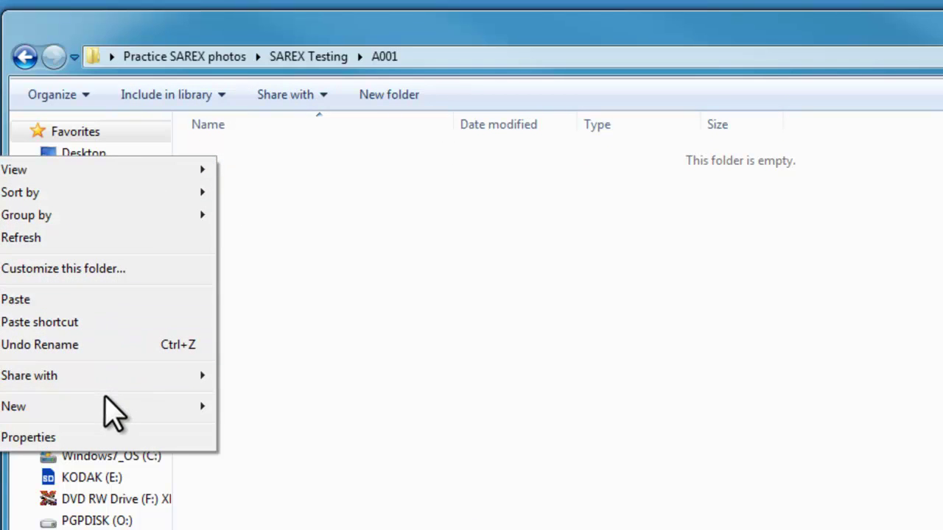
pyautogui.moveTo(105, 403)
pyautogui.click(327, 407)
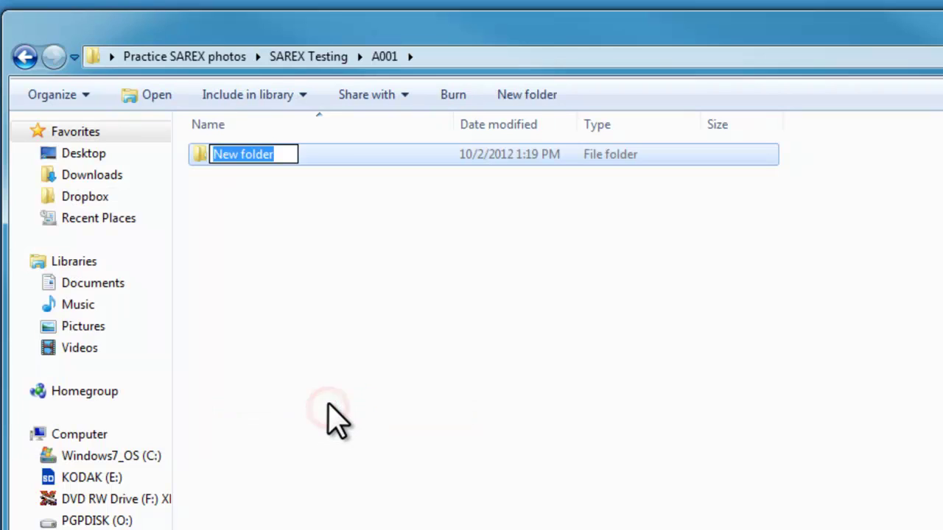
pyautogui.write('1- ')
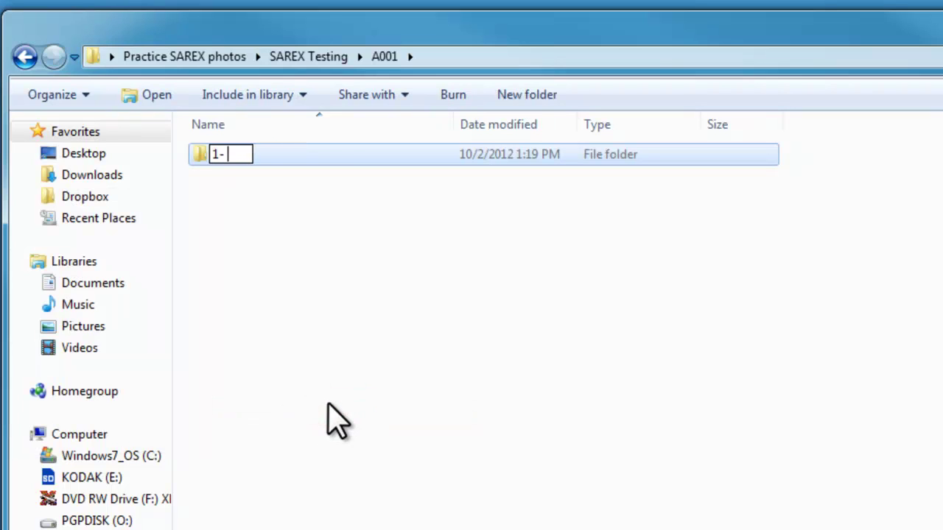
pyautogui.write('Unprocessed')
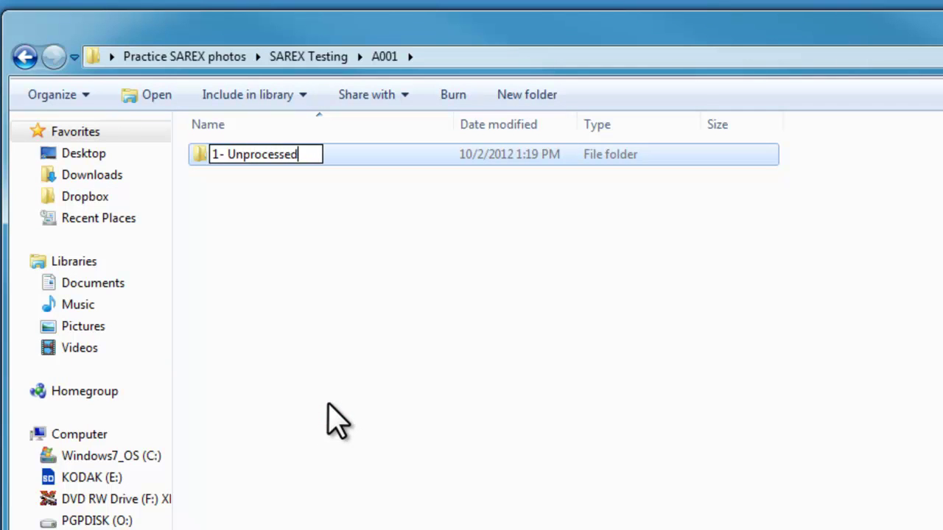
pyautogui.press('Return')
# Paste the three photos and the Track GPX file into 1- Unprocessed and view them as large icons
pyautogui.doubleClick(239, 154)
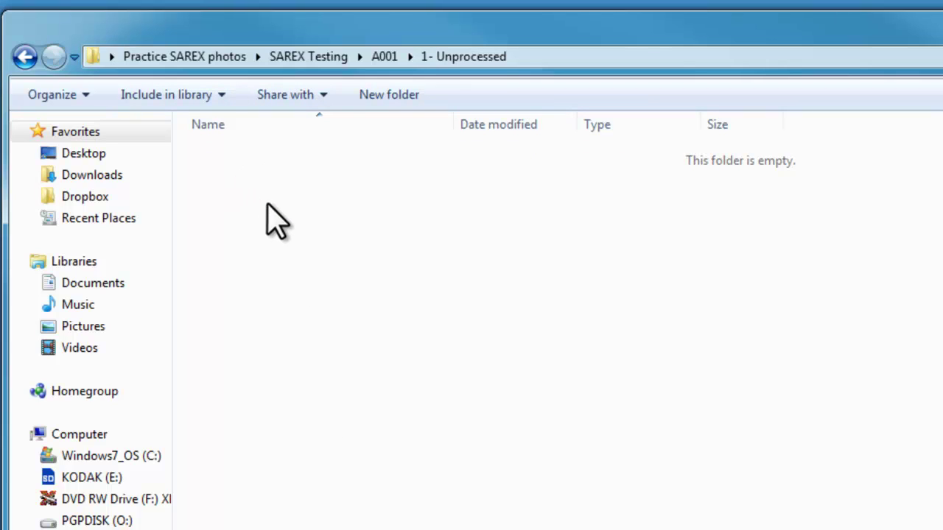
pyautogui.hotkey('ctrl', 'v')
pyautogui.click(391, 286)
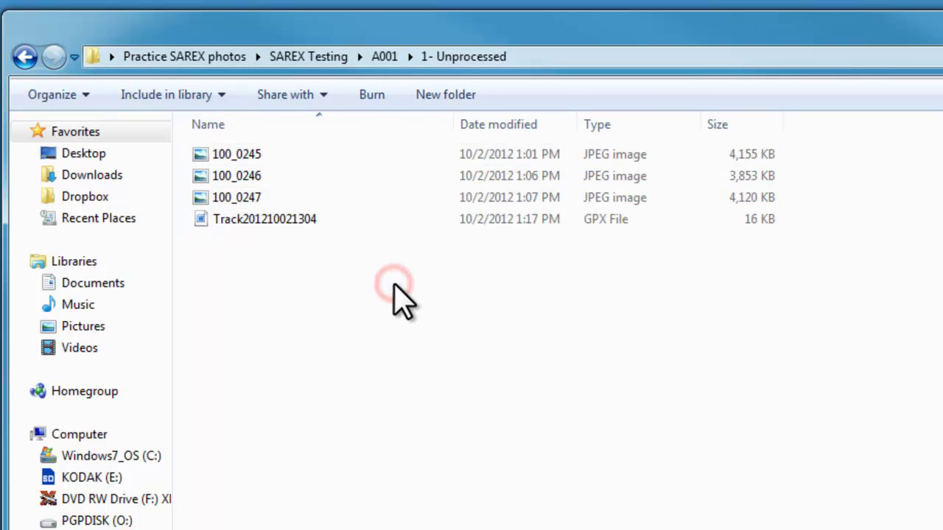
pyautogui.rightClick(419, 288)
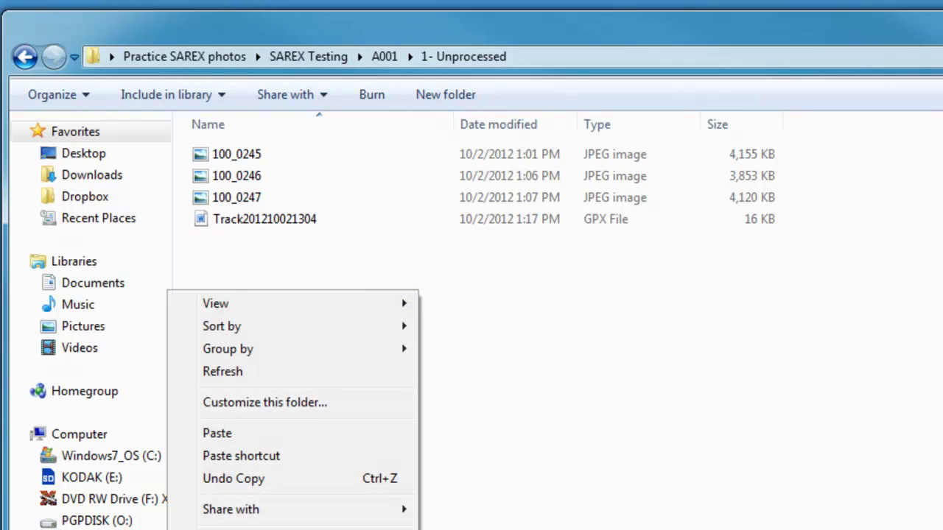
pyautogui.press('Escape')
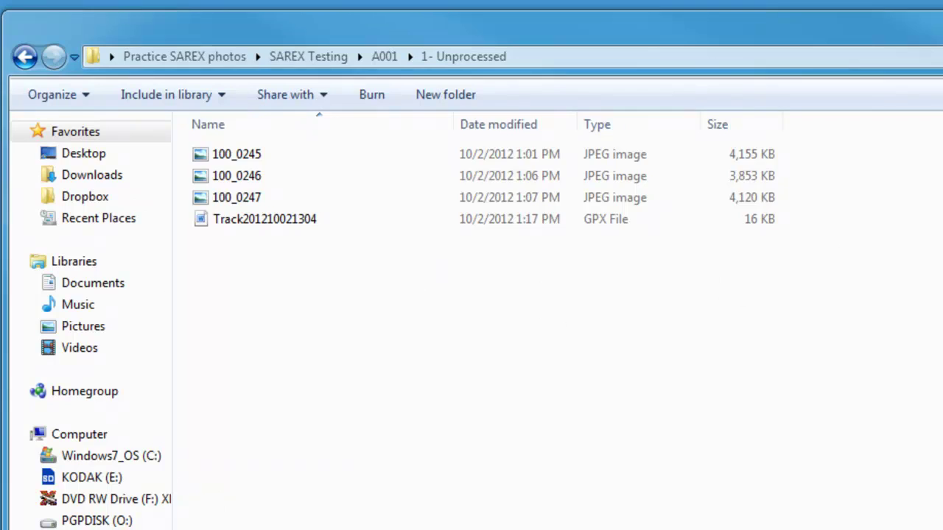
pyautogui.hotkey('ctrl', 'shift', '2')
pyautogui.click(877, 320)
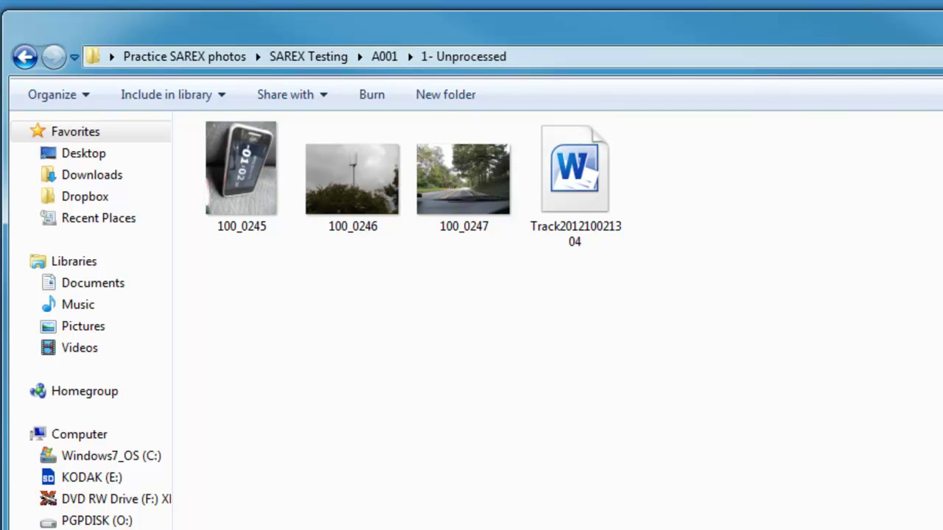
# Back in A001, create a folder named '2- Enhanced'
pyautogui.click(385, 59)
pyautogui.rightClick(343, 300)
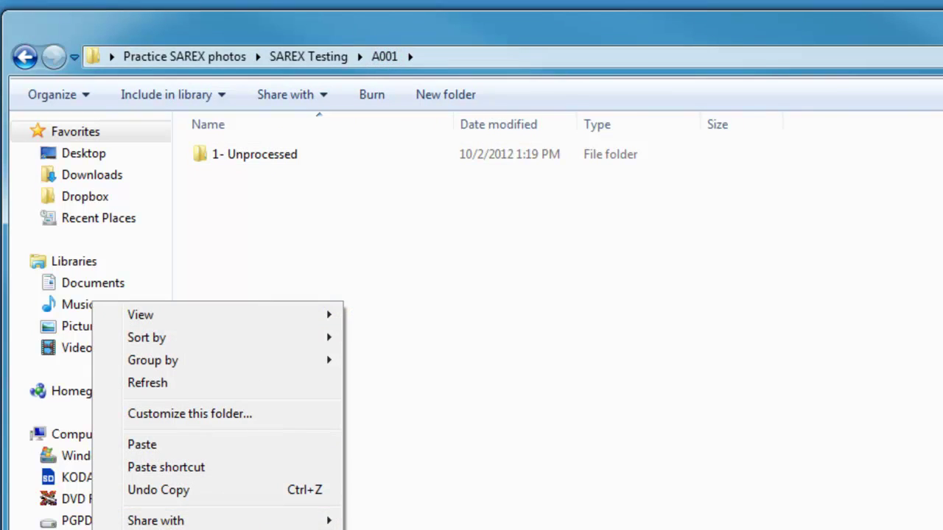
pyautogui.moveTo(143, 529)
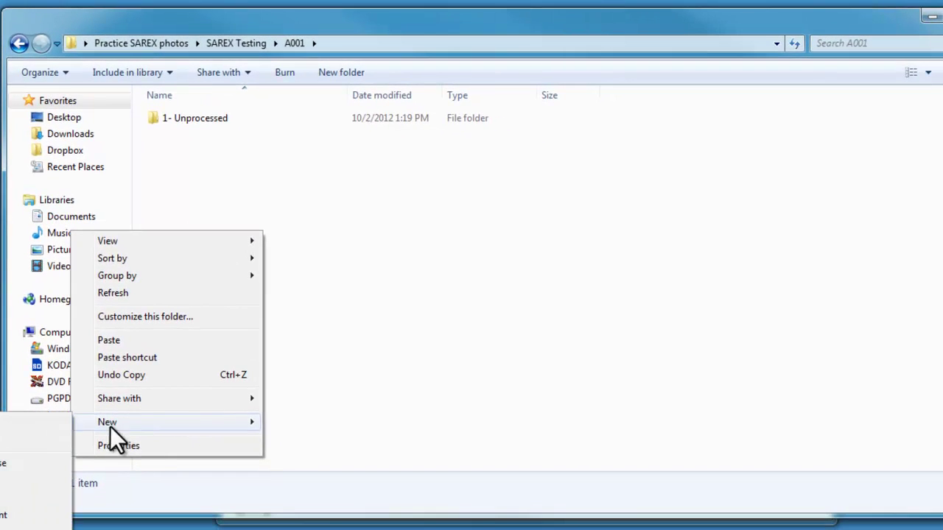
pyautogui.click(42, 418)
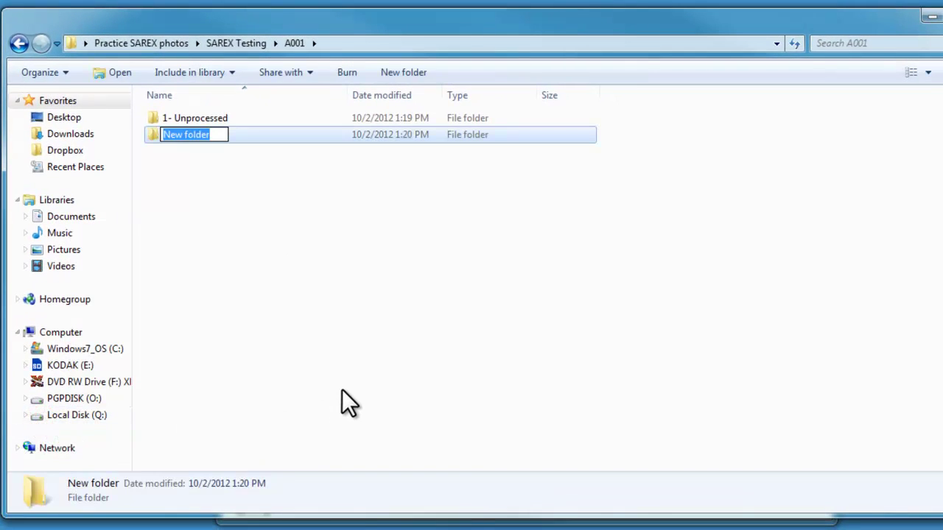
pyautogui.write('Enhanced')
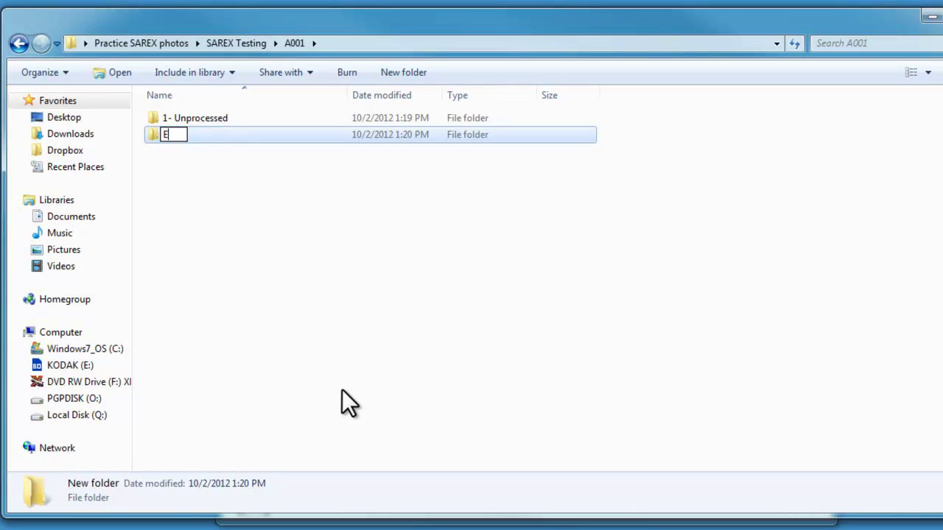
pyautogui.press('BackSpace')
pyautogui.press('BackSpace')
pyautogui.press('BackSpace')
pyautogui.press('BackSpace')
pyautogui.press('BackSpace')
pyautogui.press('BackSpace')
pyautogui.press('BackSpace')
pyautogui.press('BackSpace')
pyautogui.write('2- Enhanced')
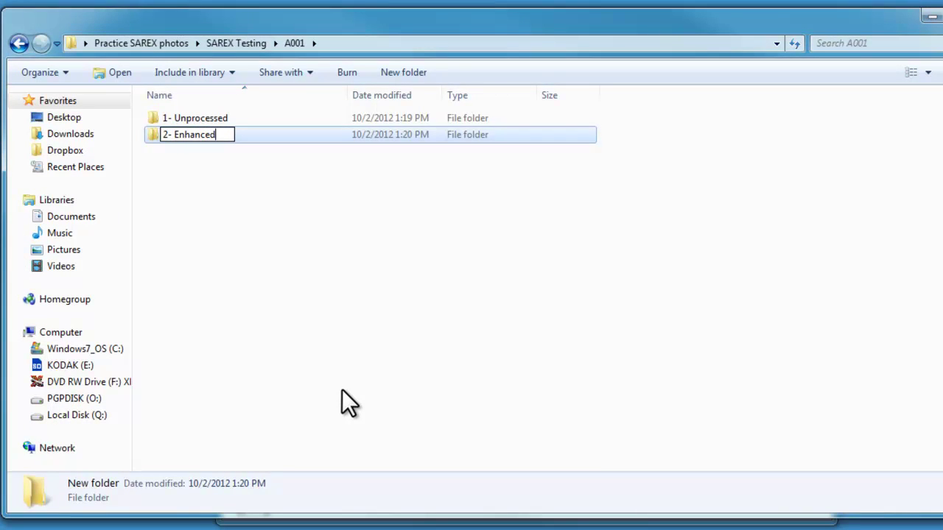
pyautogui.press('Return')
# Create a folder named '3- Watermarked' in A001
pyautogui.rightClick(342, 391)
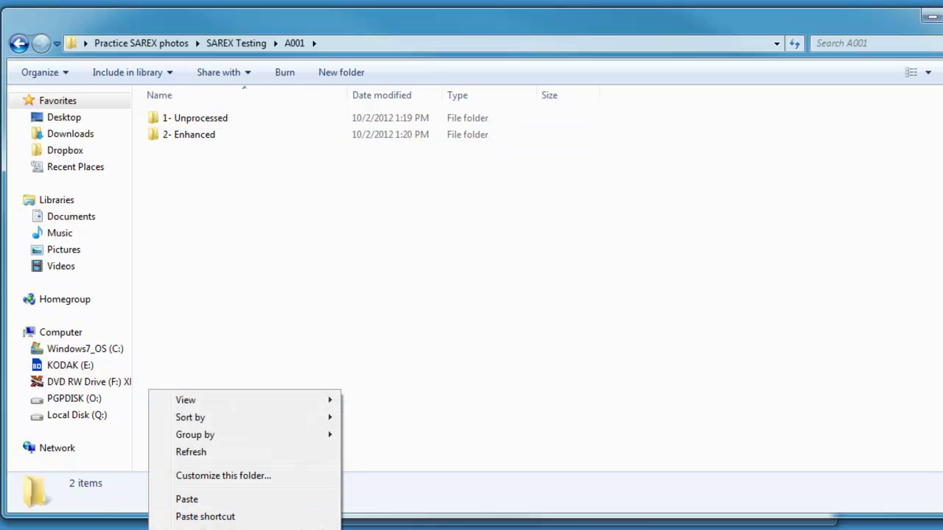
pyautogui.moveTo(192, 528)
pyautogui.click(56, 352)
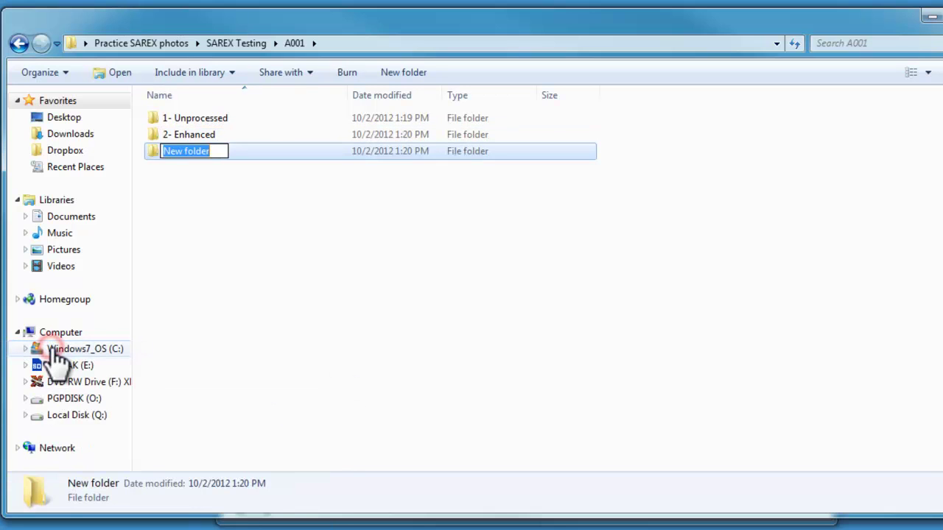
pyautogui.write('3- Watermarked')
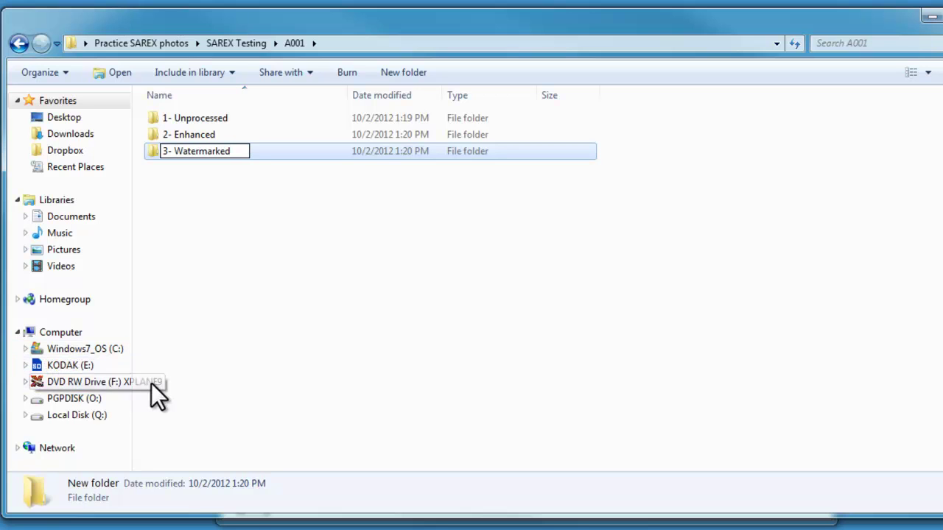
pyautogui.rightClick(259, 378)
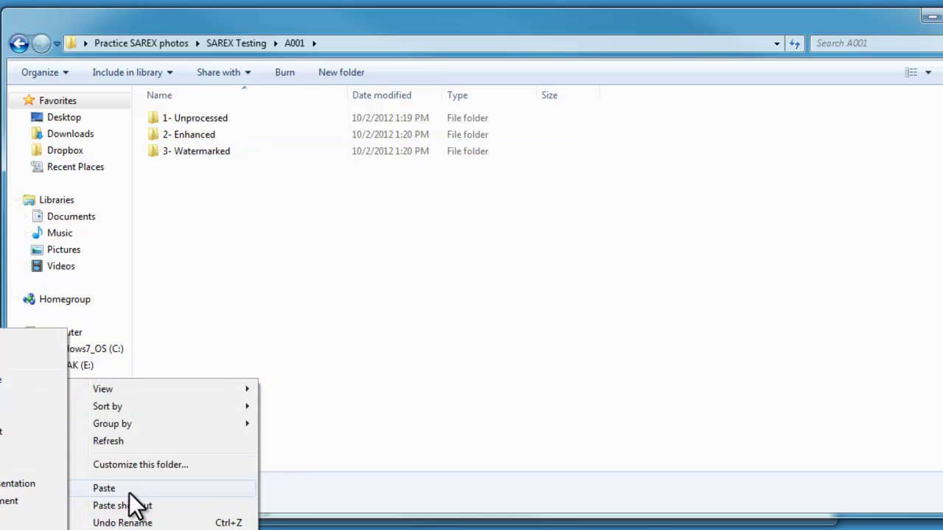
# Create a folder named '4- Final' in A001, correcting the misspelled 'Fianl'
pyautogui.click(6, 353)
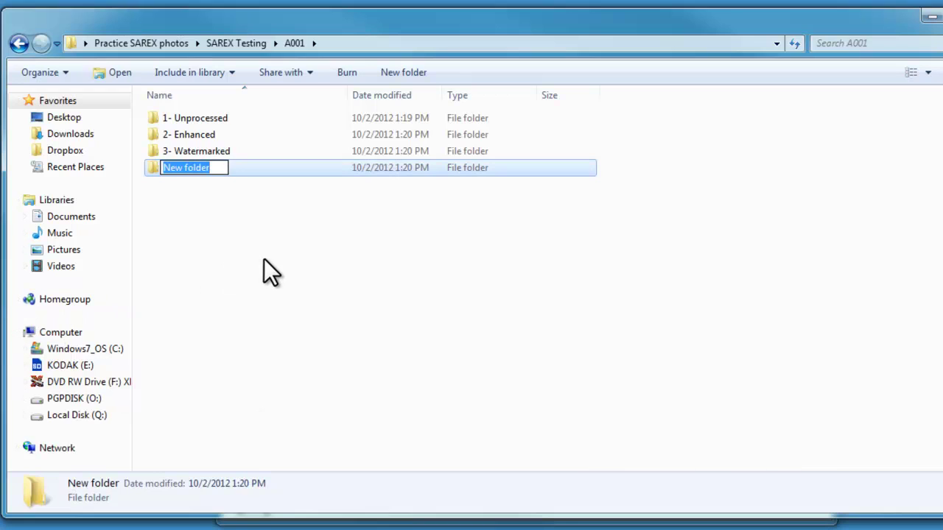
pyautogui.write('4-Fianl')
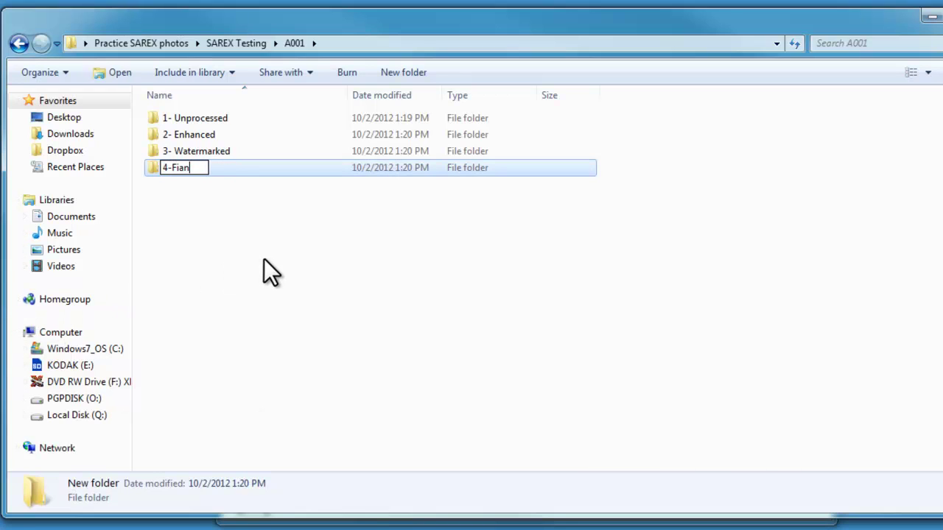
pyautogui.click(171, 168)
pyautogui.moveTo(172, 168); pyautogui.dragTo(193, 170)
pyautogui.write('Final')
pyautogui.click(226, 212)
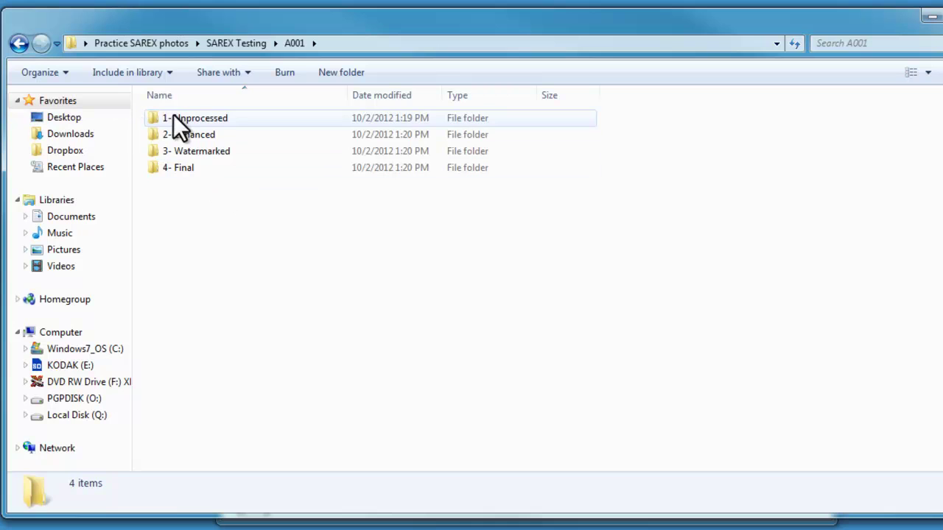
# Open 1- Unprocessed and copy its three photos and the Track GPX file
pyautogui.click(215, 122)
pyautogui.doubleClick(214, 121)
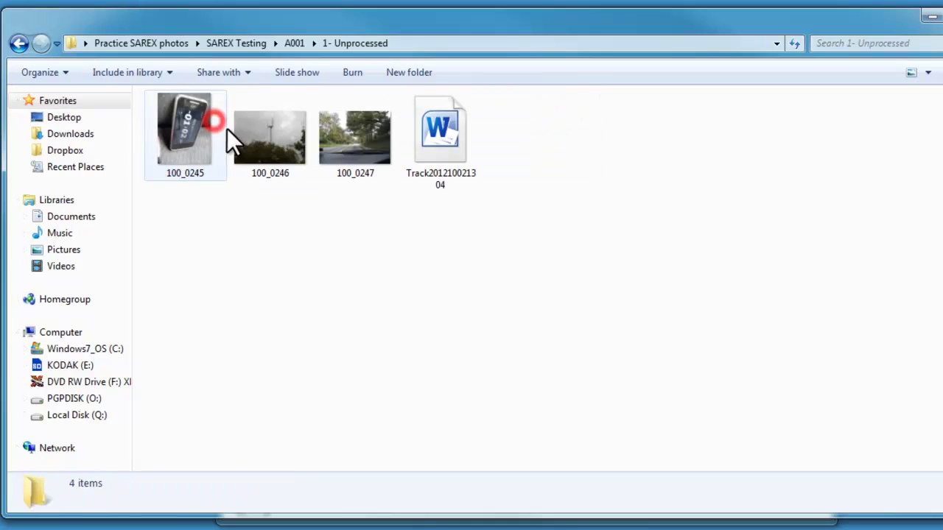
pyautogui.moveTo(526, 240); pyautogui.dragTo(159, 86)
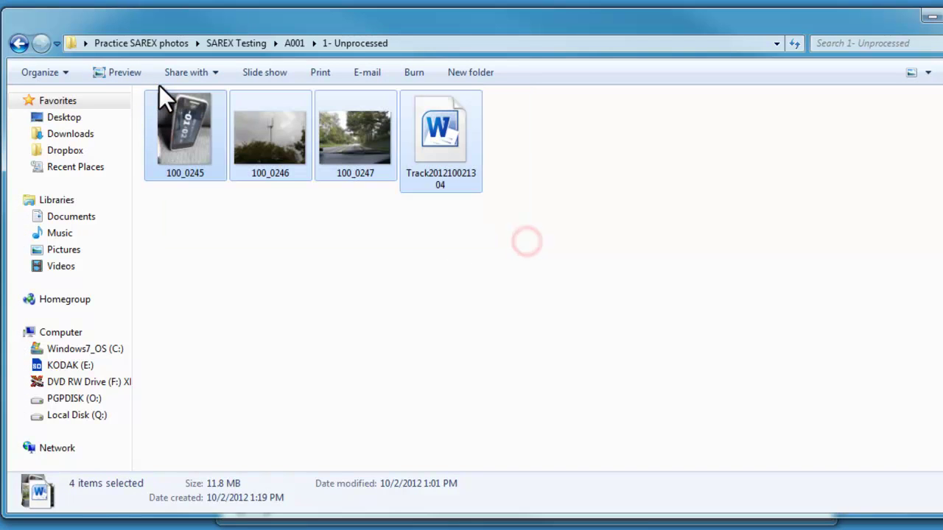
pyautogui.rightClick(205, 120)
pyautogui.click(104, 337)
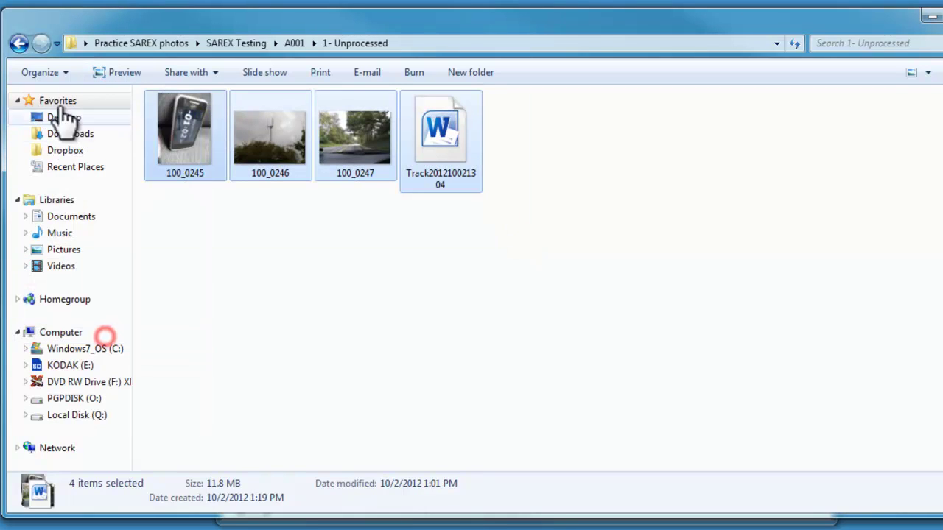
# Paste the three photos and the Track GPX file into the 2- Enhanced folder
pyautogui.click(294, 43)
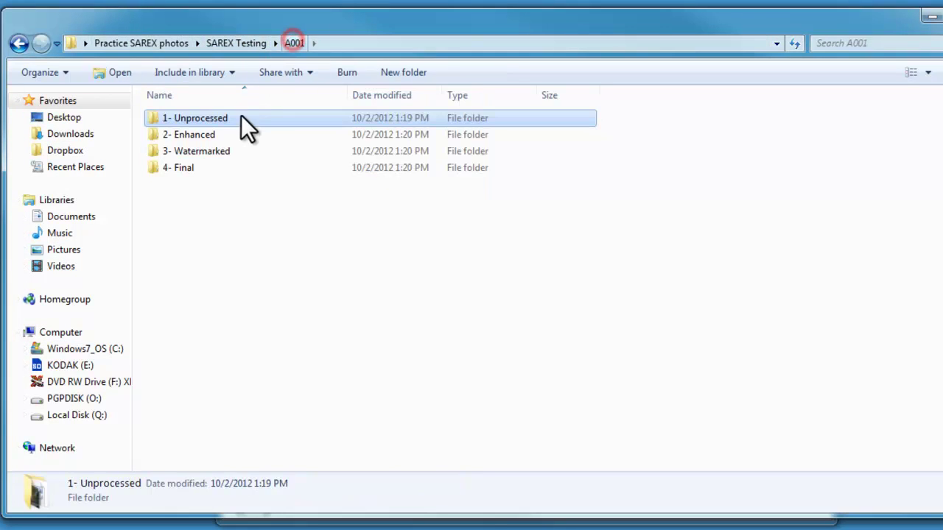
pyautogui.doubleClick(204, 139)
pyautogui.rightClick(227, 217)
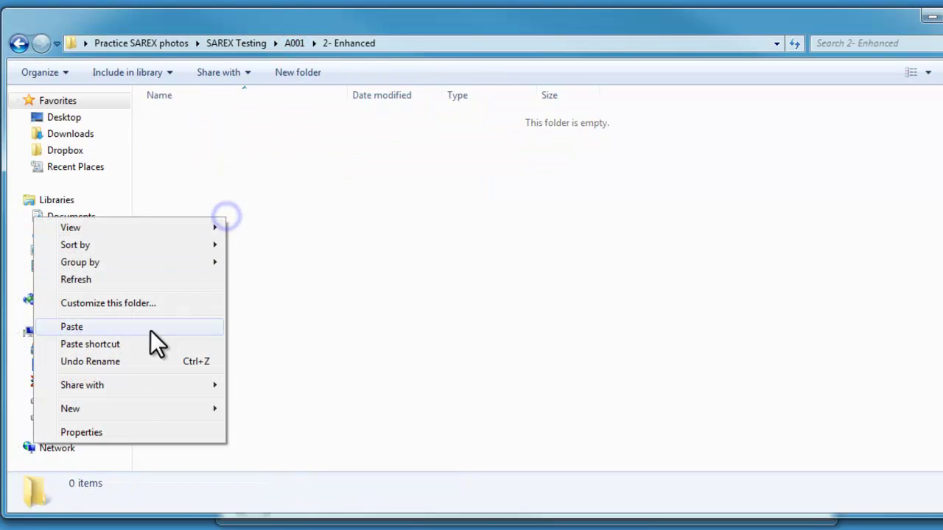
pyautogui.click(139, 327)
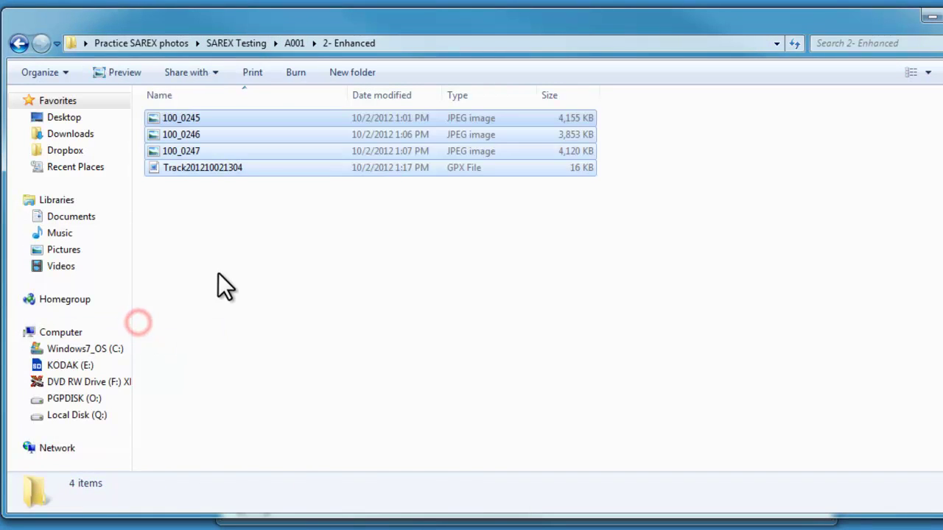
pyautogui.click(308, 306)
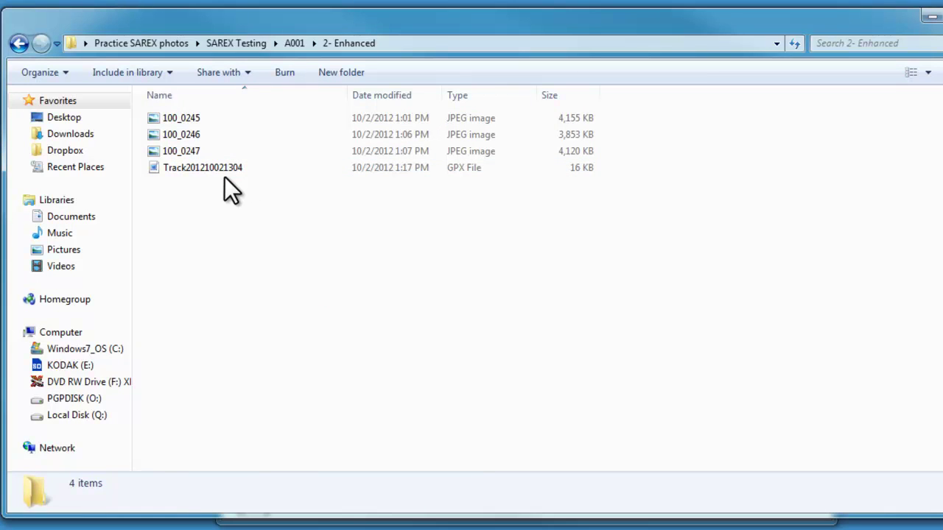
# Reopen 2- Enhanced and copy photos 100_0246 and 100_0247
pyautogui.click(262, 42)
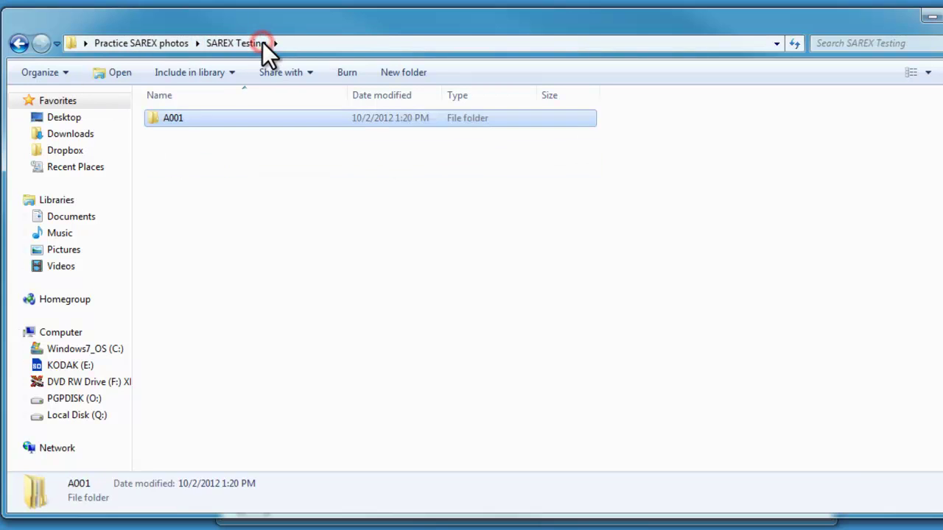
pyautogui.doubleClick(178, 119)
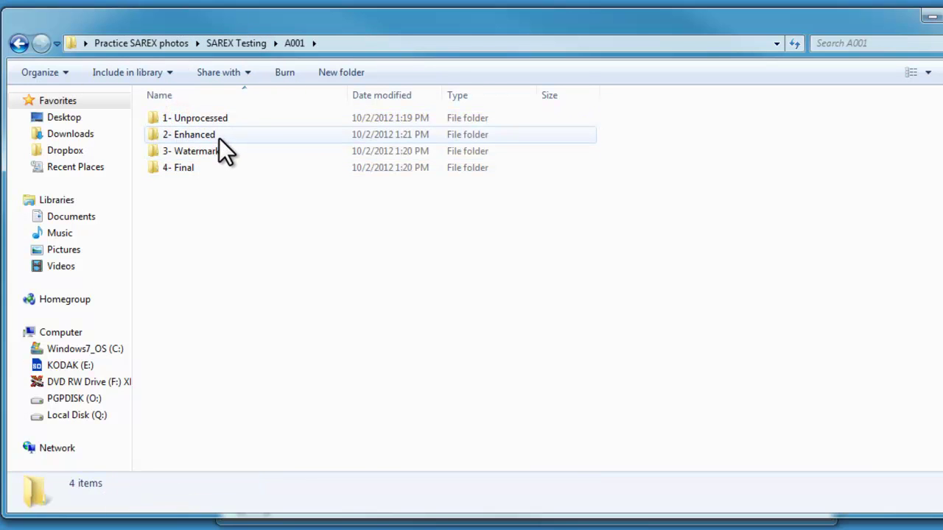
pyautogui.doubleClick(219, 137)
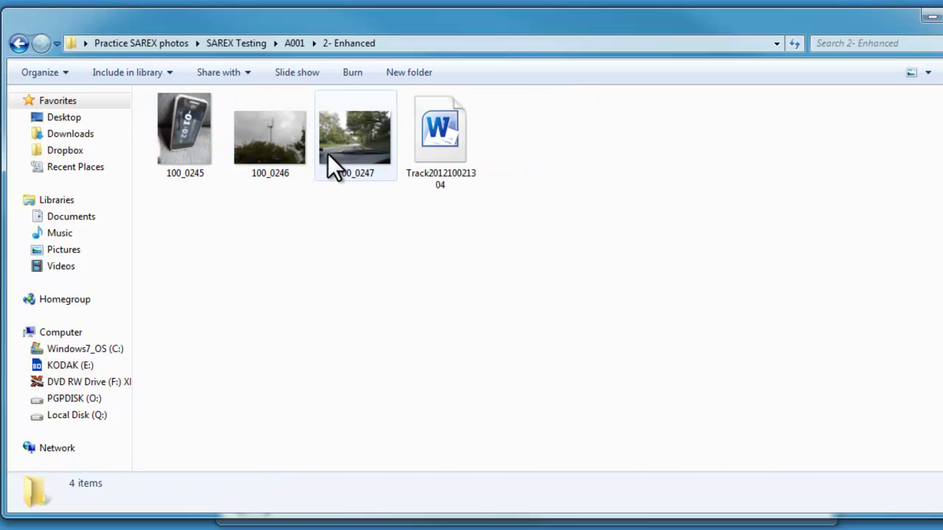
pyautogui.click(329, 152)
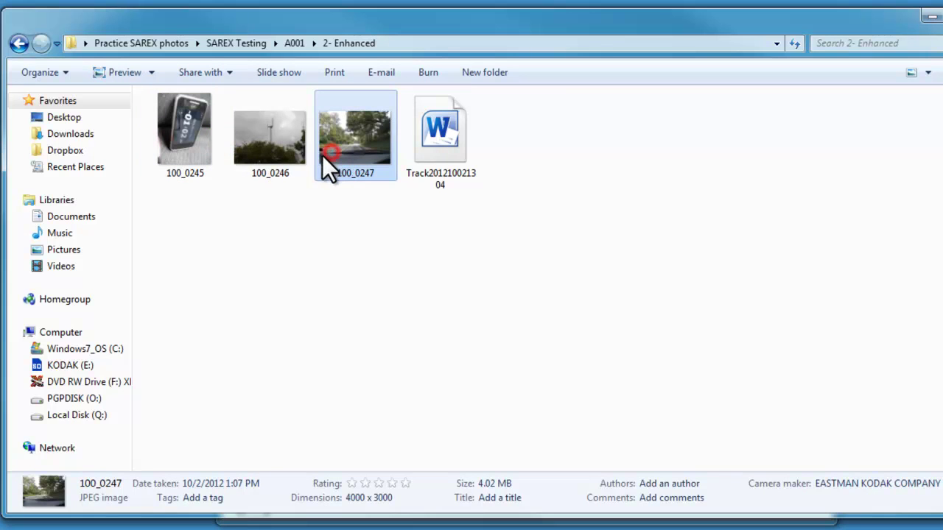
pyautogui.keyDown('ctrl'); pyautogui.click(275, 134); pyautogui.keyUp('ctrl')
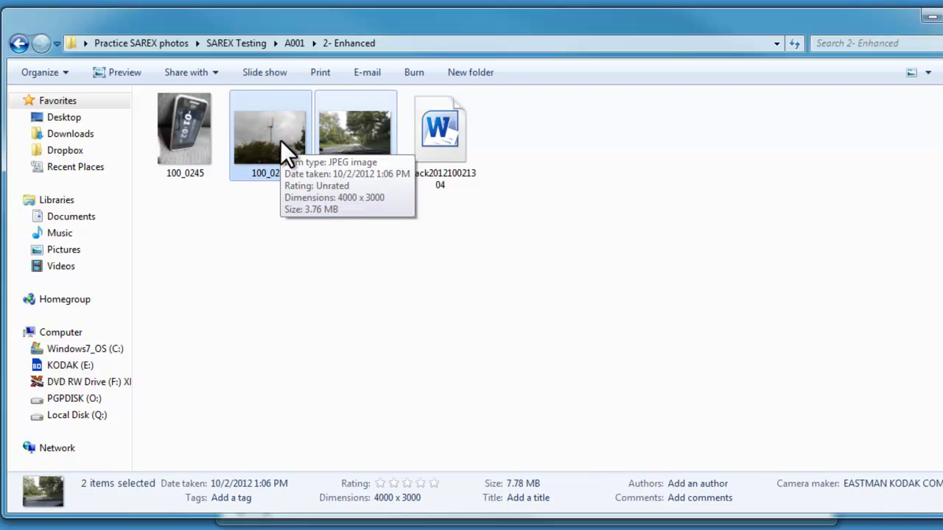
pyautogui.rightClick(280, 140)
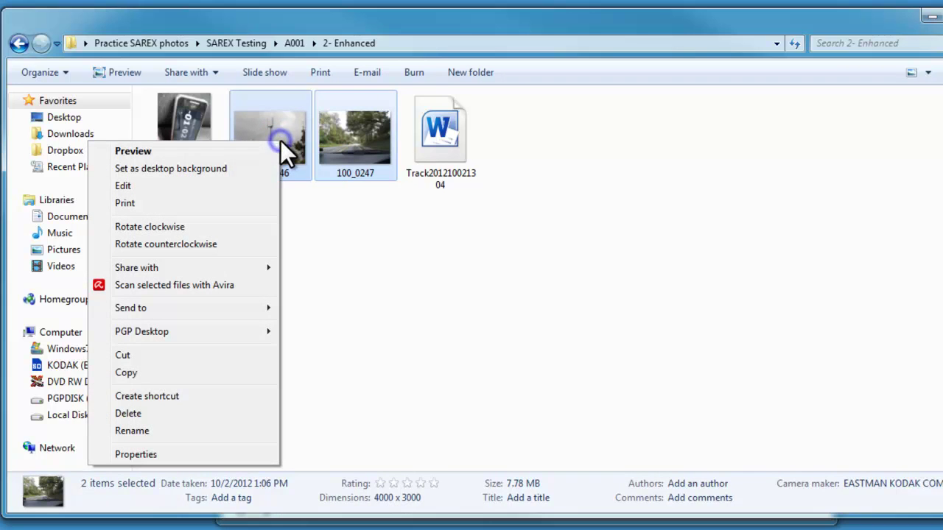
pyautogui.click(206, 374)
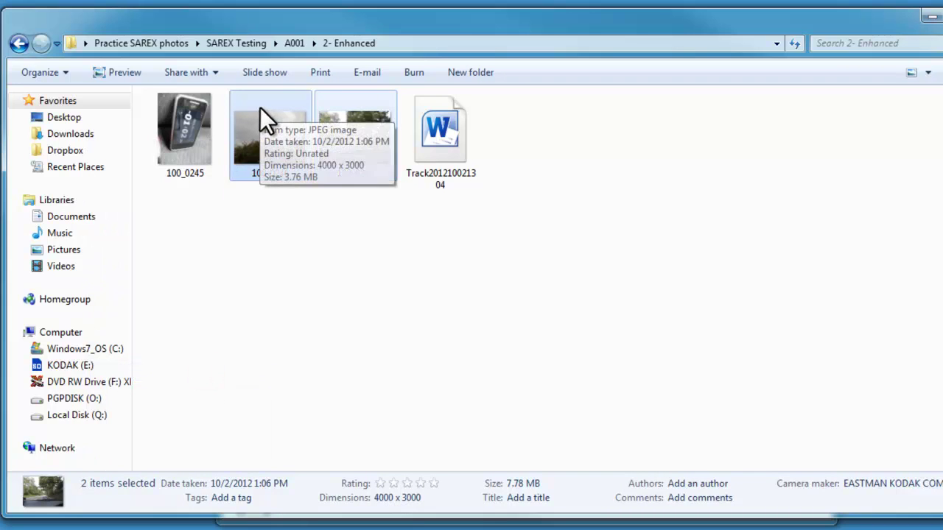
# Paste photos 100_0246 and 100_0247 into 3- Watermarked, show them as large thumbnails, and close the window
pyautogui.click(292, 42)
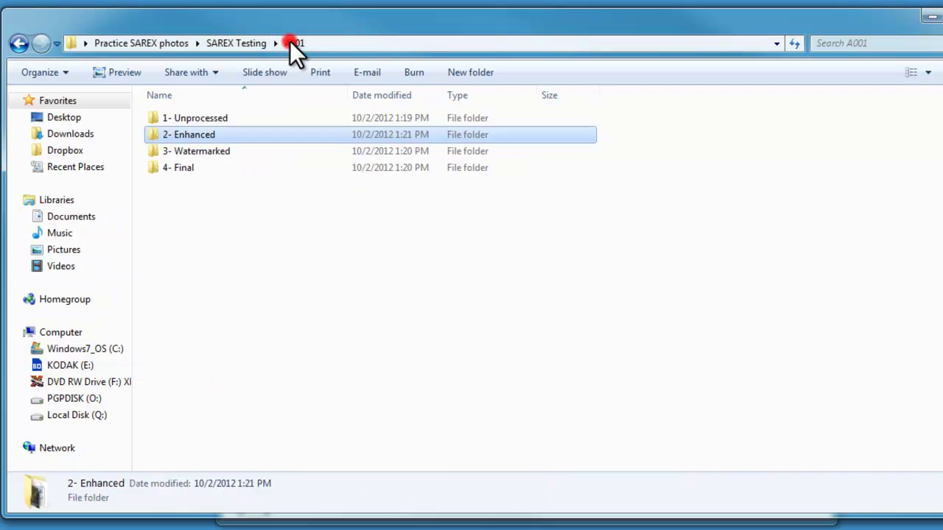
pyautogui.doubleClick(216, 151)
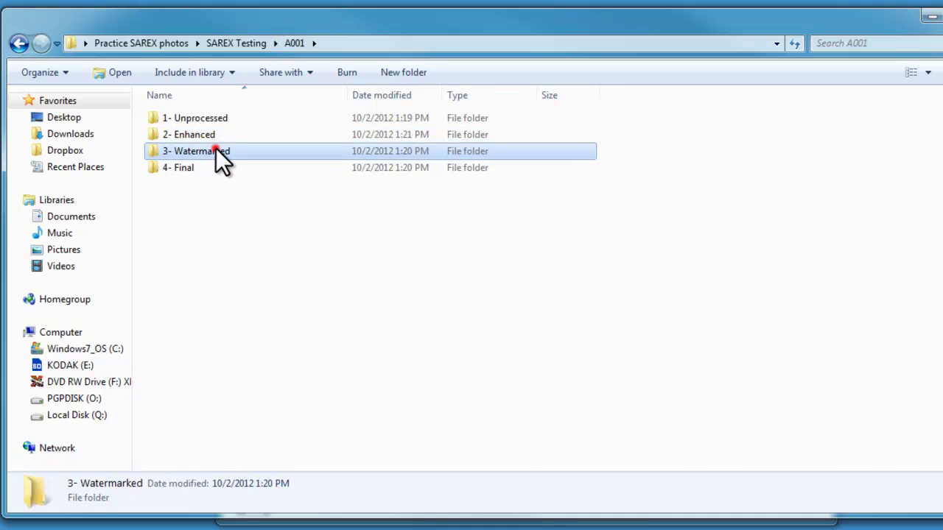
pyautogui.rightClick(218, 189)
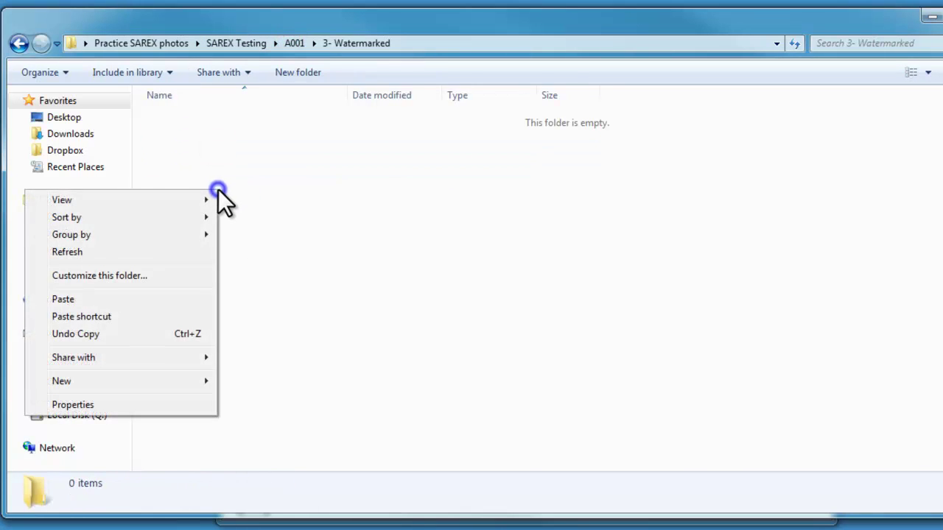
pyautogui.click(158, 295)
pyautogui.click(285, 237)
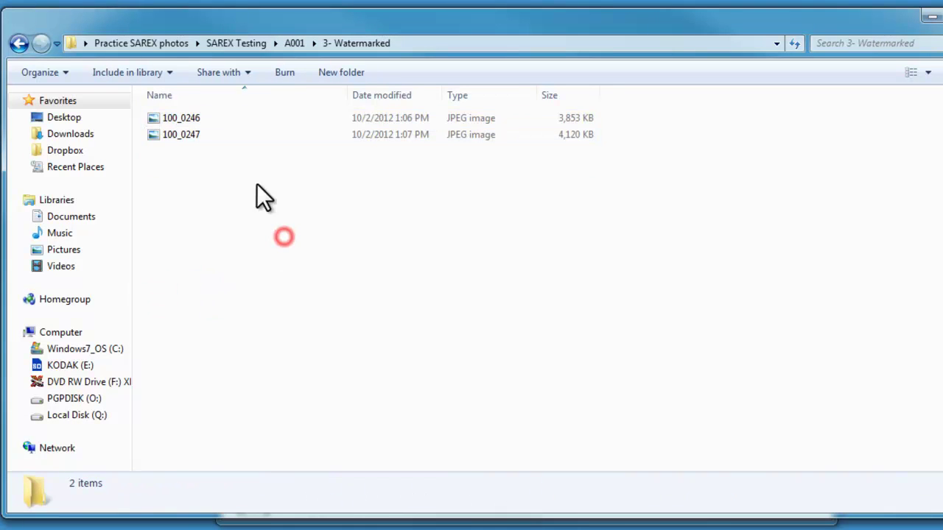
pyautogui.click(927, 74)
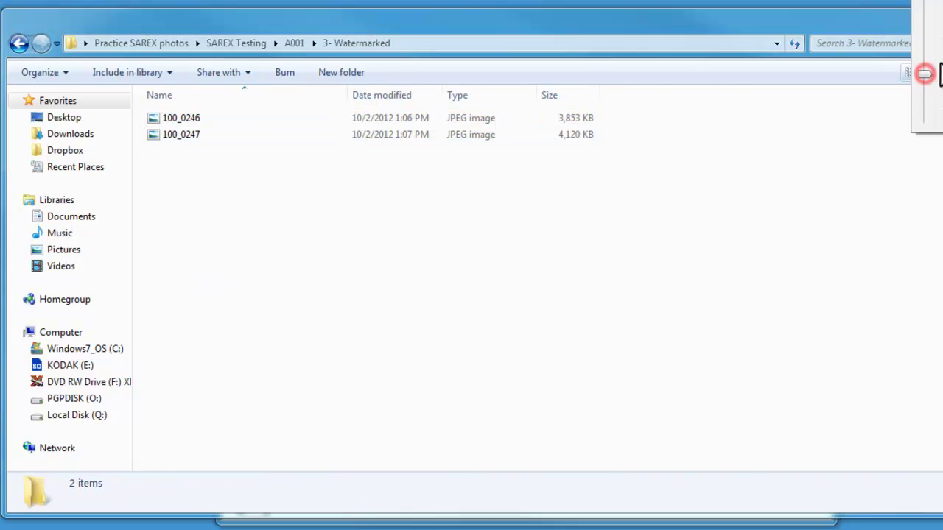
pyautogui.click(656, 235)
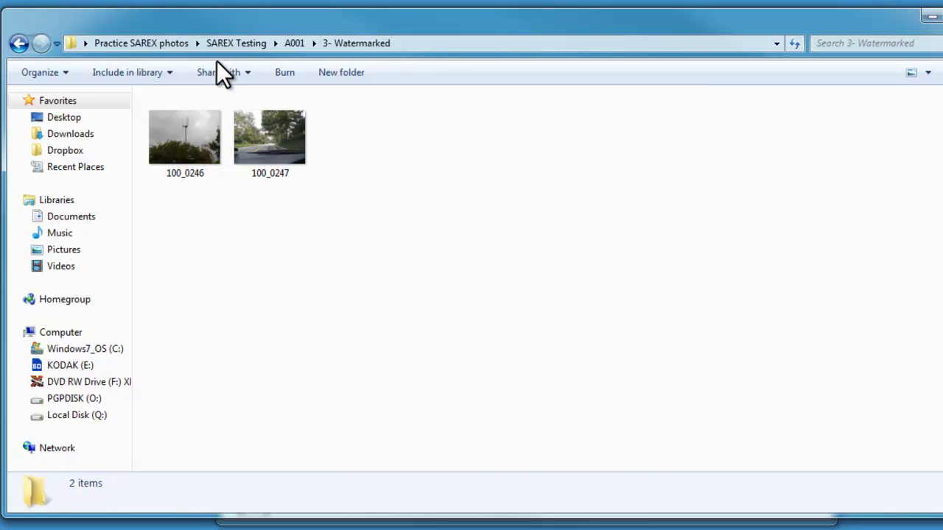
pyautogui.click(934, 20)
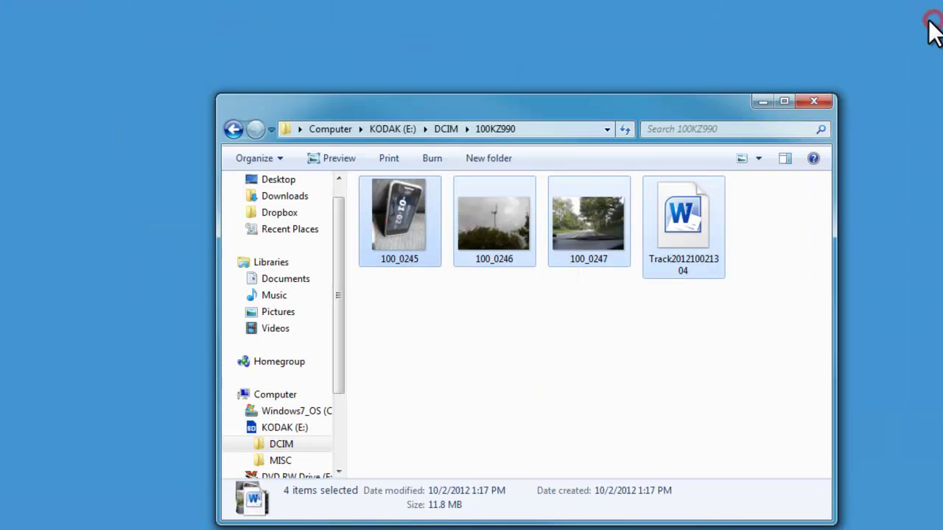
# Set RoboGeo's camera clock to Atlantic Time by timezone and GPS photo, with 60-minute daylight saving
pyautogui.click(825, 103)
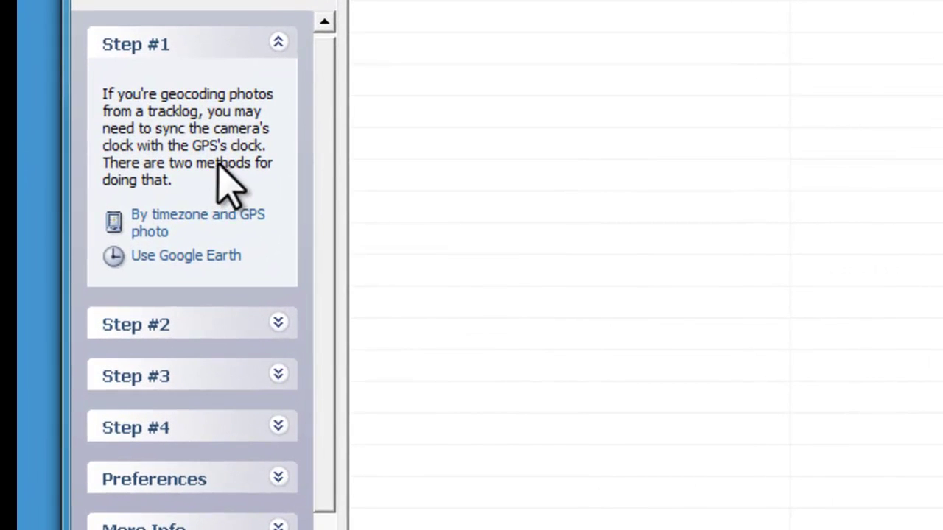
pyautogui.click(220, 223)
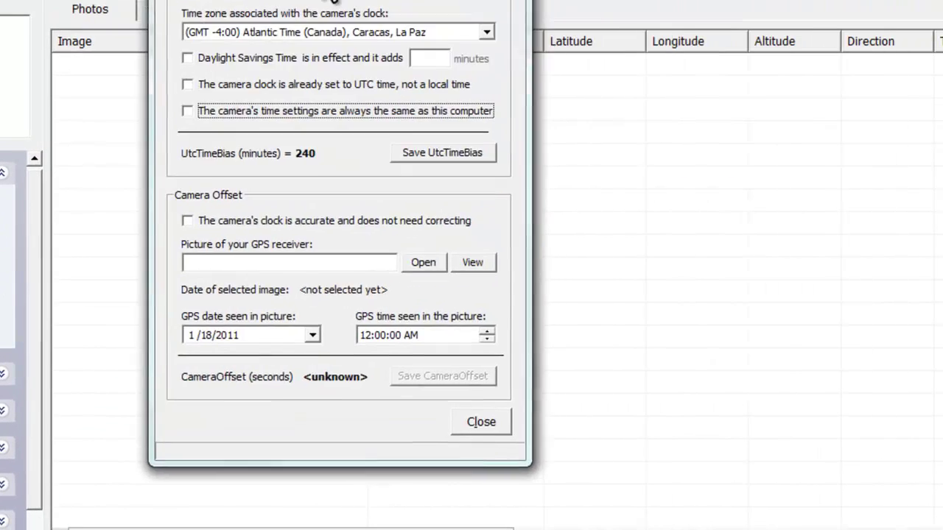
pyautogui.moveTo(380, 0); pyautogui.dragTo(411, 25)
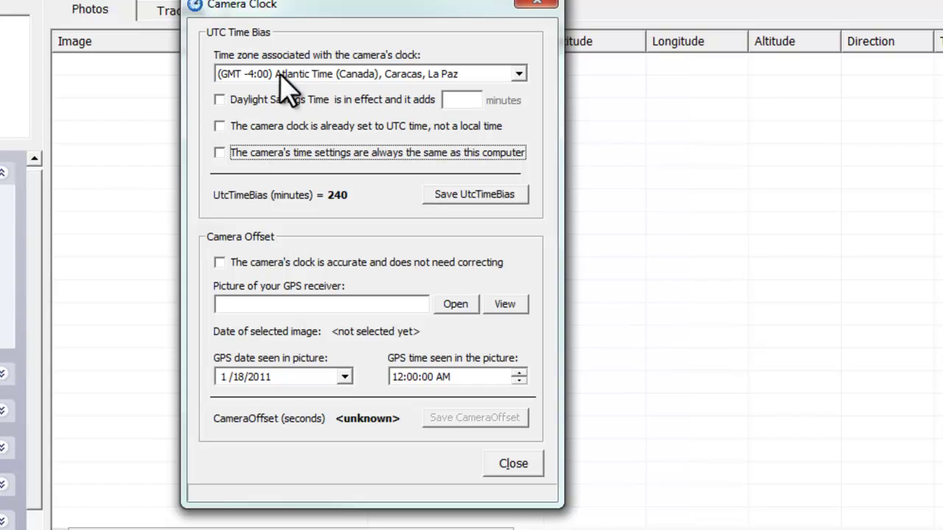
pyautogui.click(219, 99)
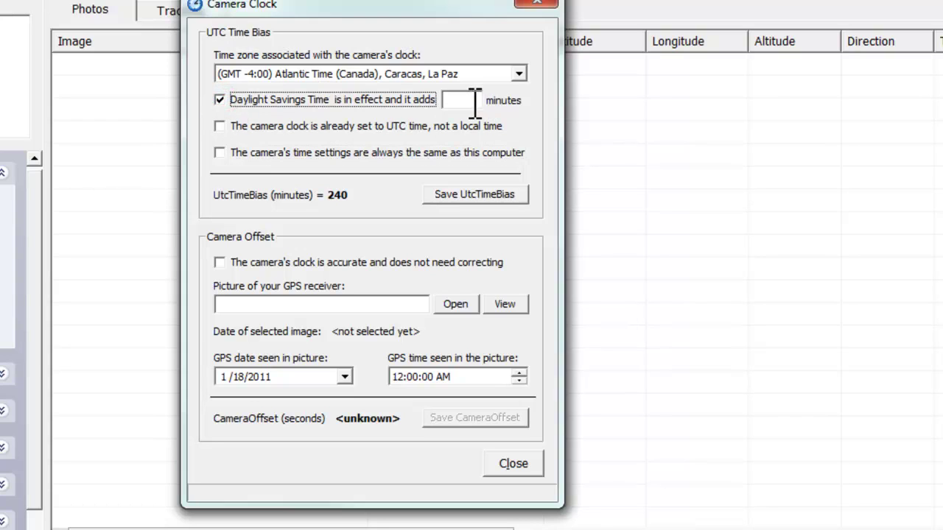
pyautogui.click(470, 101)
pyautogui.write('60')
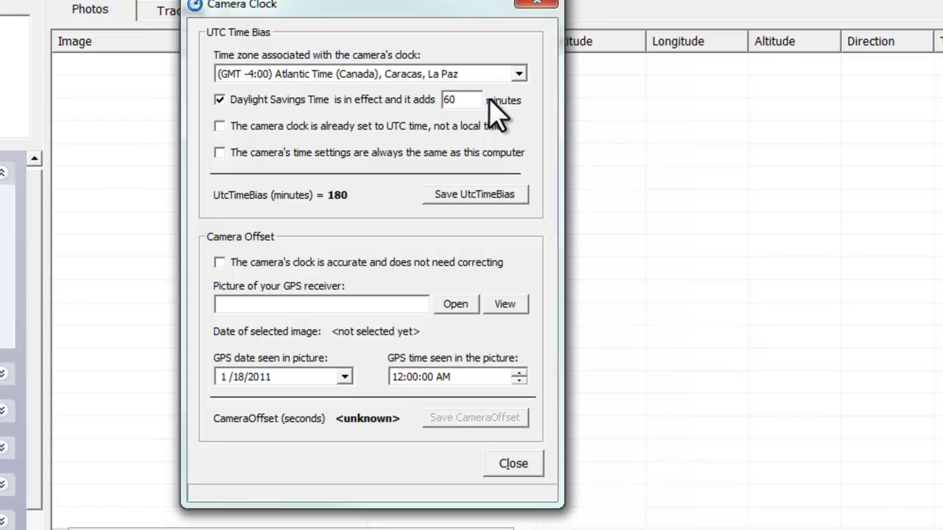
pyautogui.click(455, 306)
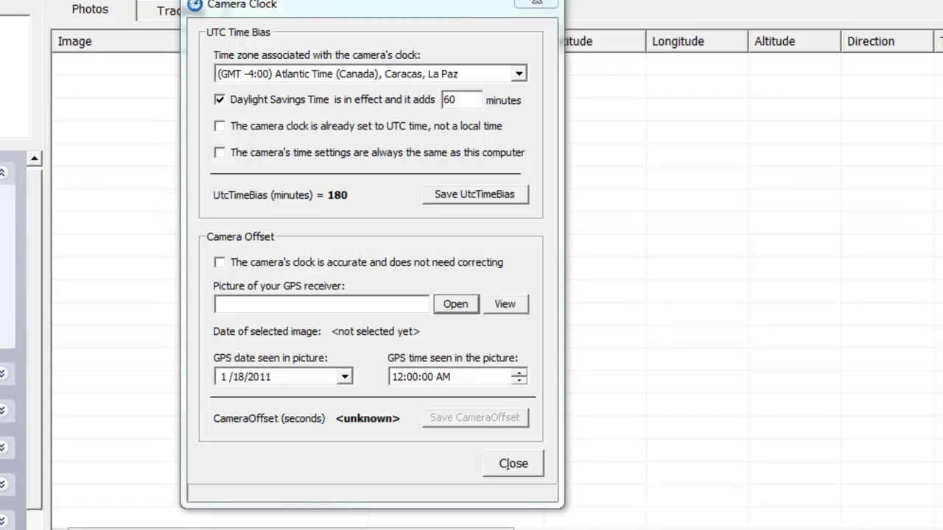
# Load GPS receiver photo 100_0245 from SAREX Testing > A001 > 1- Unprocessed into Camera Clock
pyautogui.click(455, 304)
pyautogui.moveTo(701, 7); pyautogui.dragTo(388, 30)
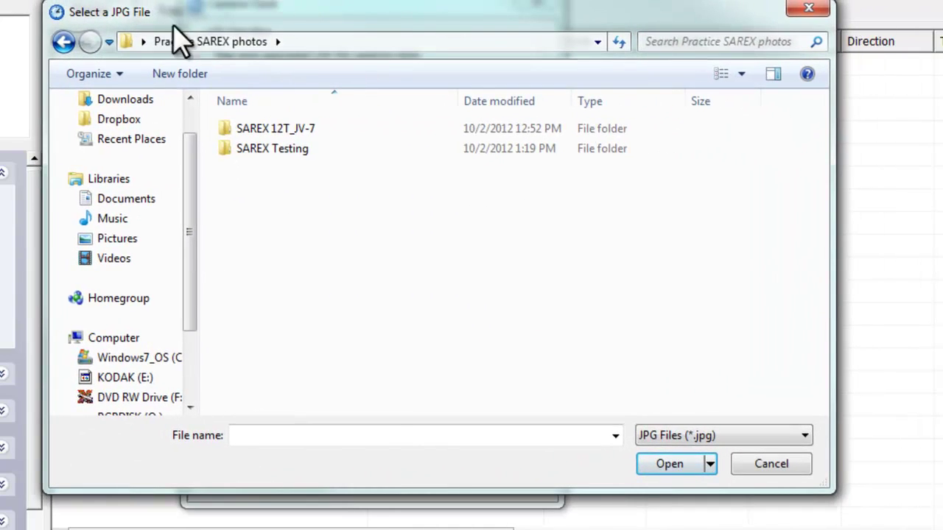
pyautogui.doubleClick(278, 149)
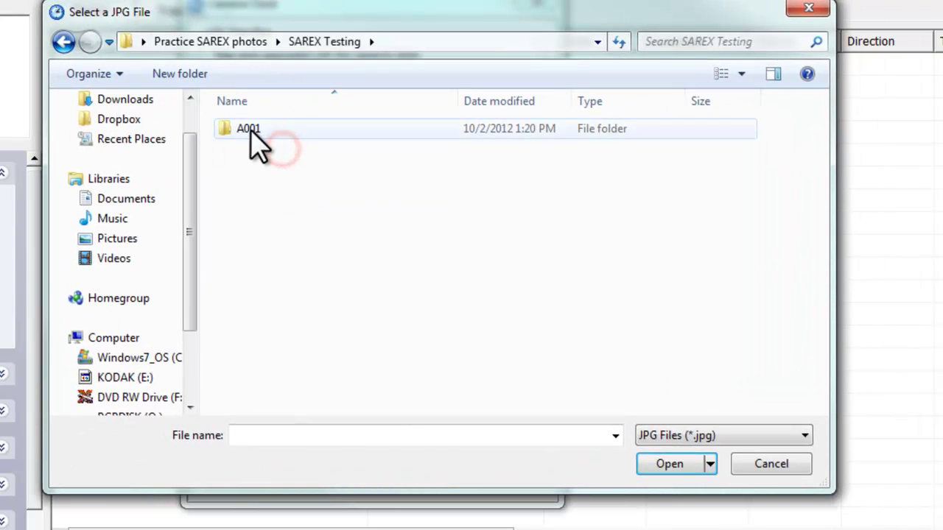
pyautogui.doubleClick(252, 132)
pyautogui.doubleClick(271, 131)
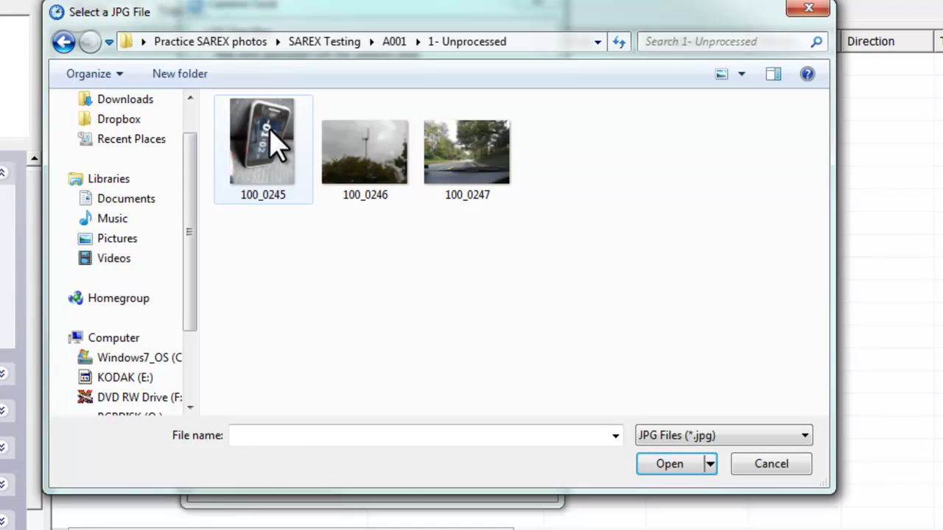
pyautogui.doubleClick(271, 134)
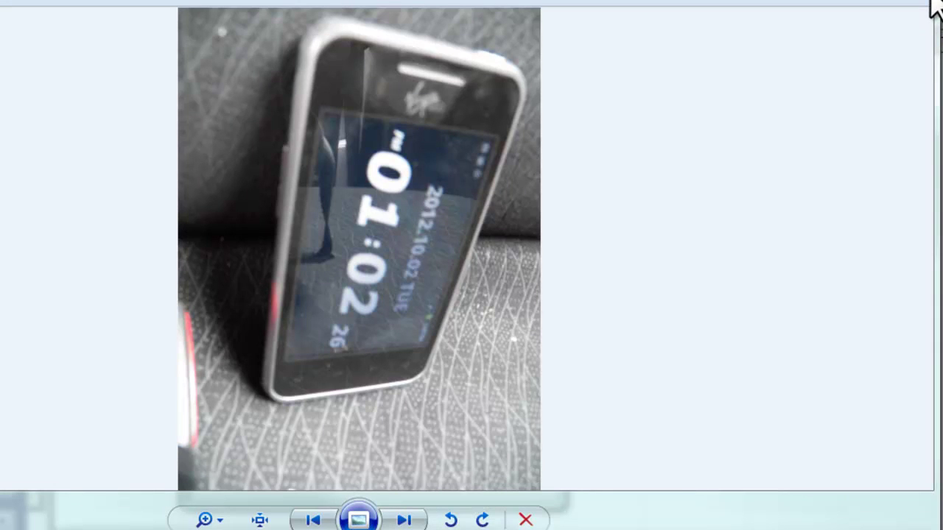
pyautogui.click(936, 4)
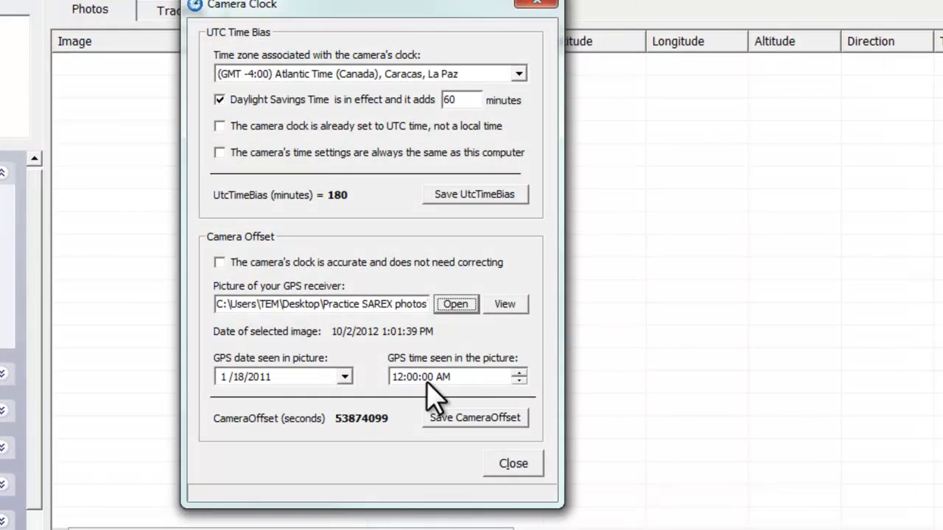
# Enter GPS time 1:02:26 PM and GPS date 10/2/2012 (Today)
pyautogui.click(397, 376)
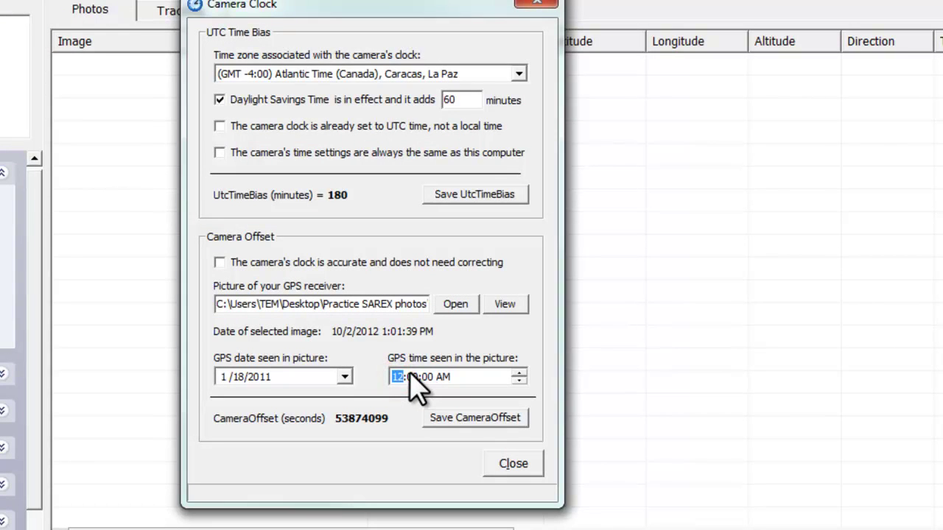
pyautogui.write('1')
pyautogui.click(411, 376)
pyautogui.write('02')
pyautogui.click(425, 377)
pyautogui.write('26')
pyautogui.click(445, 376)
pyautogui.click(520, 372)
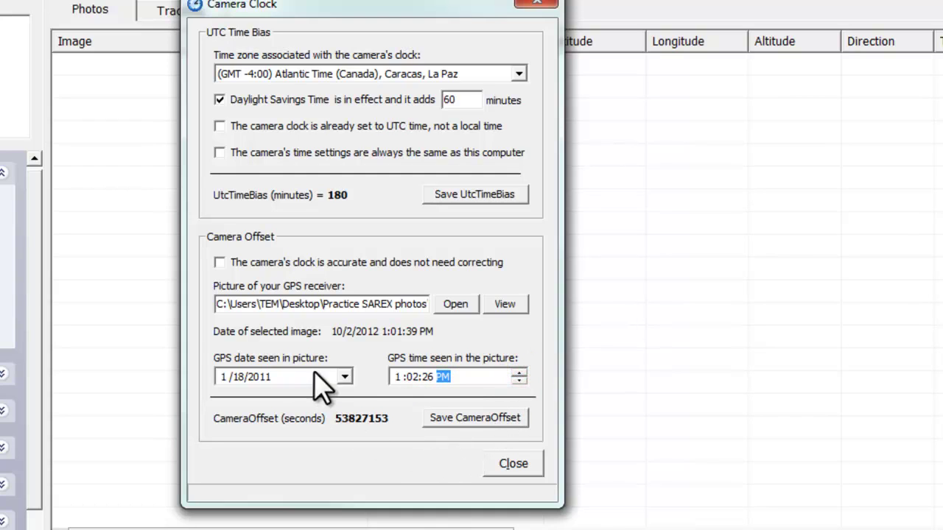
pyautogui.click(345, 377)
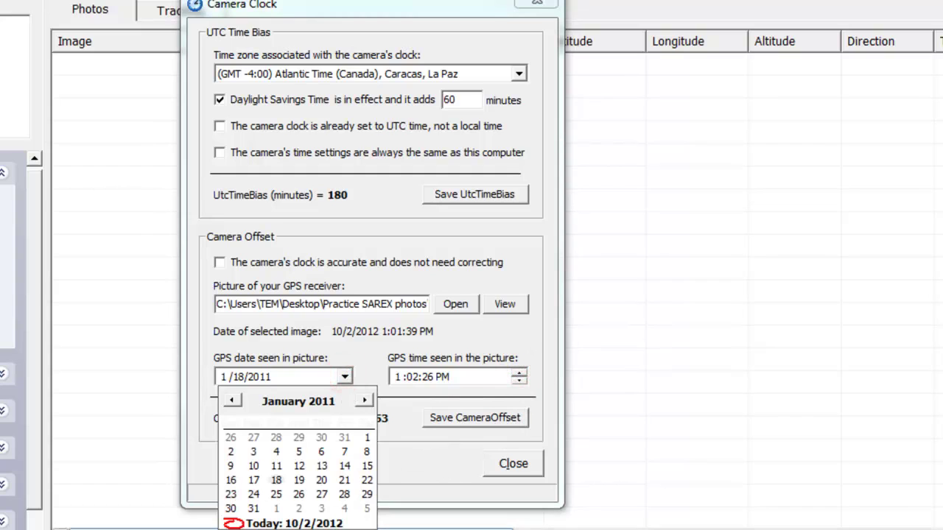
pyautogui.click(268, 524)
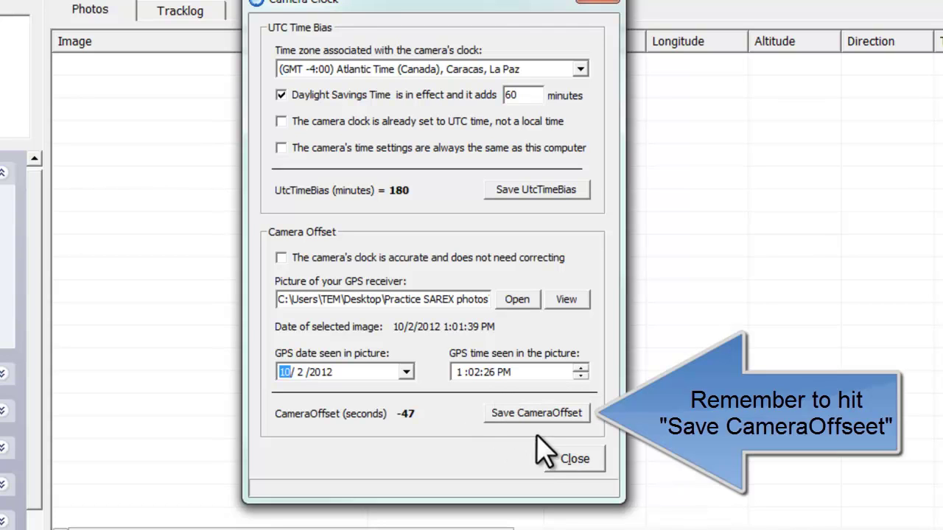
# Close Camera Clock and load the whole 3- Watermarked folder as the Step #2 photos
pyautogui.click(575, 459)
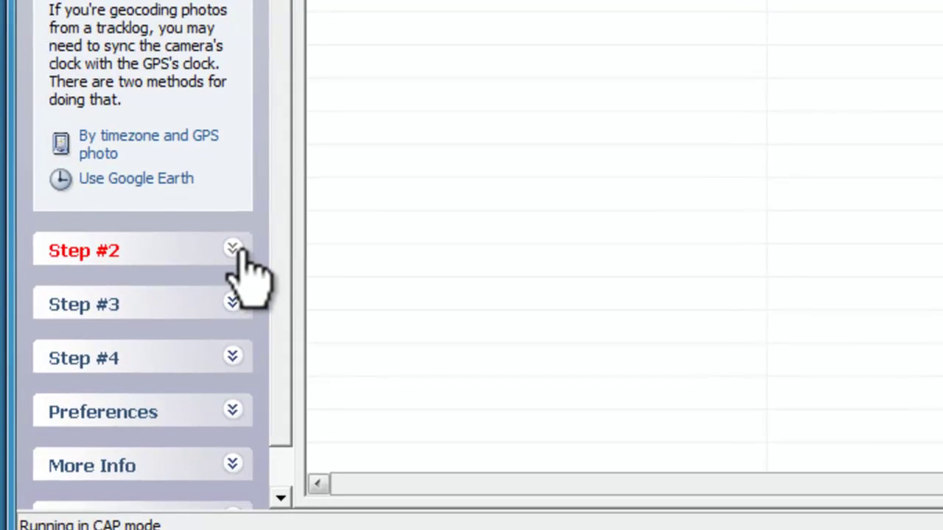
pyautogui.click(234, 251)
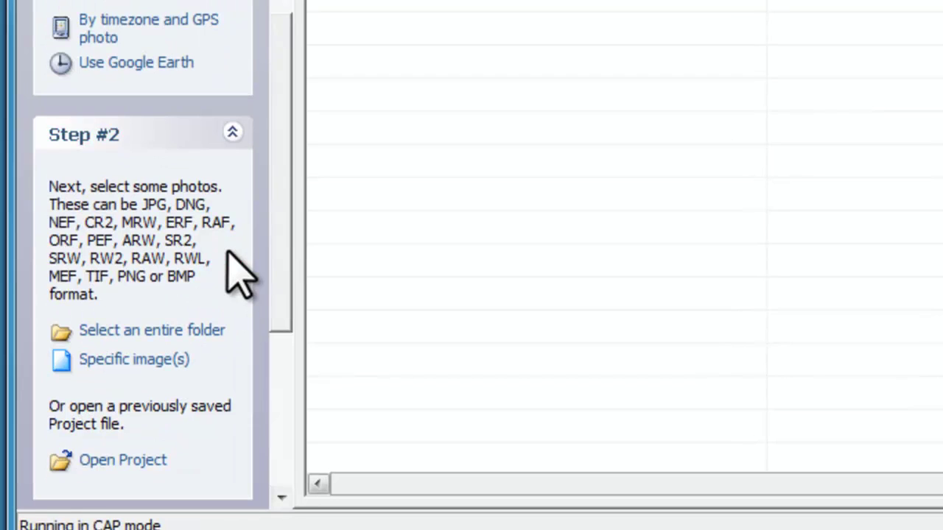
pyautogui.click(221, 315)
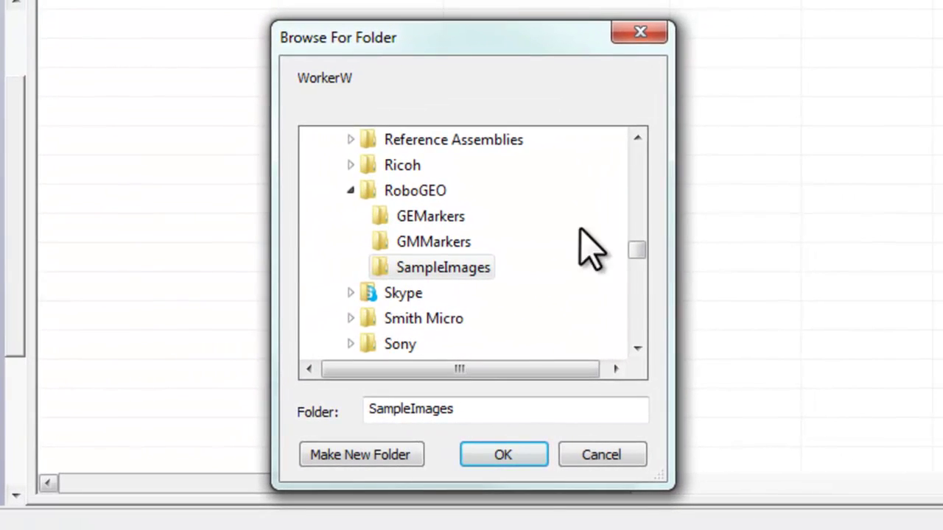
pyautogui.moveTo(789, 238); pyautogui.dragTo(788, 128)
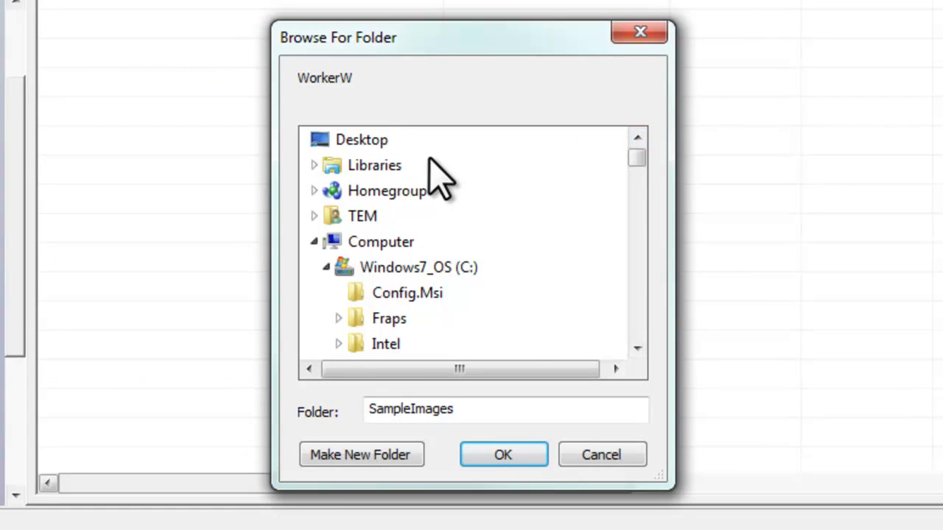
pyautogui.click(377, 145)
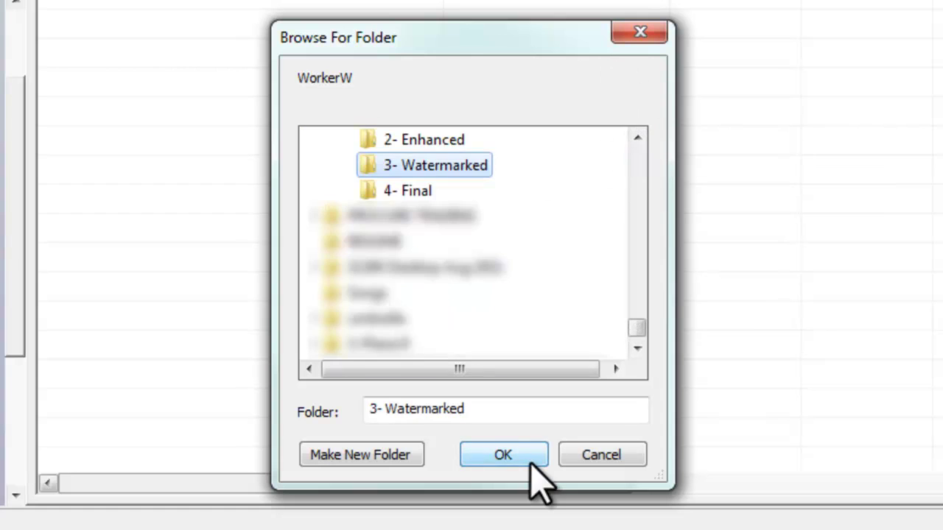
pyautogui.click(529, 457)
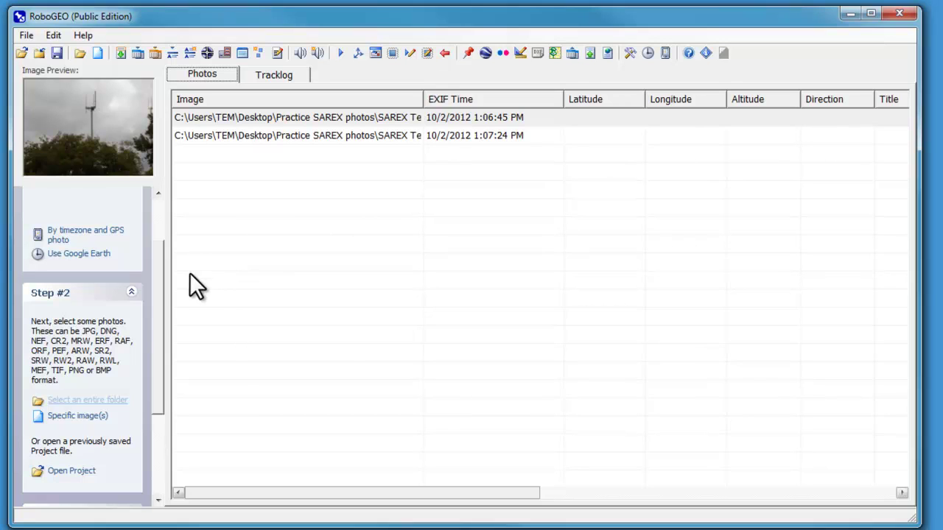
# Scroll the task pane down and expand the Step #3 geocoding methods
pyautogui.moveTo(170, 304); pyautogui.dragTo(124, 386)
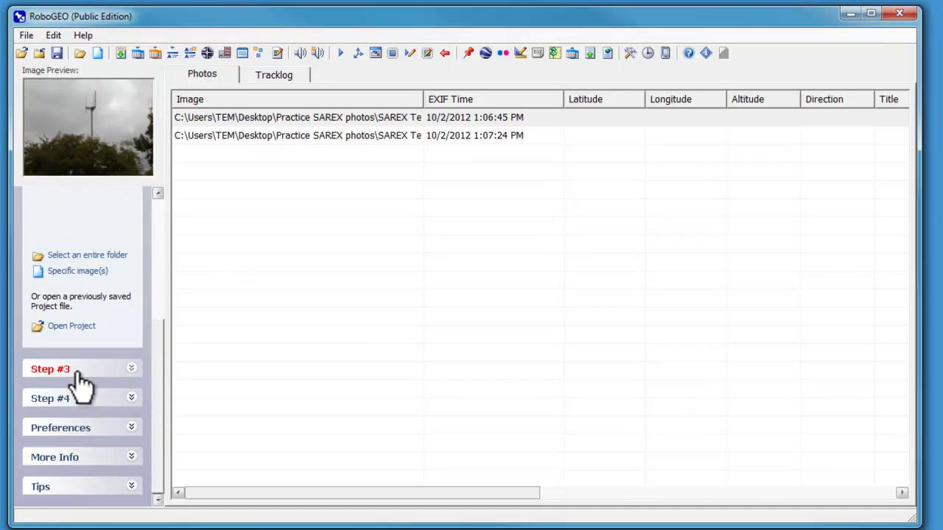
pyautogui.click(109, 370)
pyautogui.moveTo(159, 329); pyautogui.dragTo(150, 386)
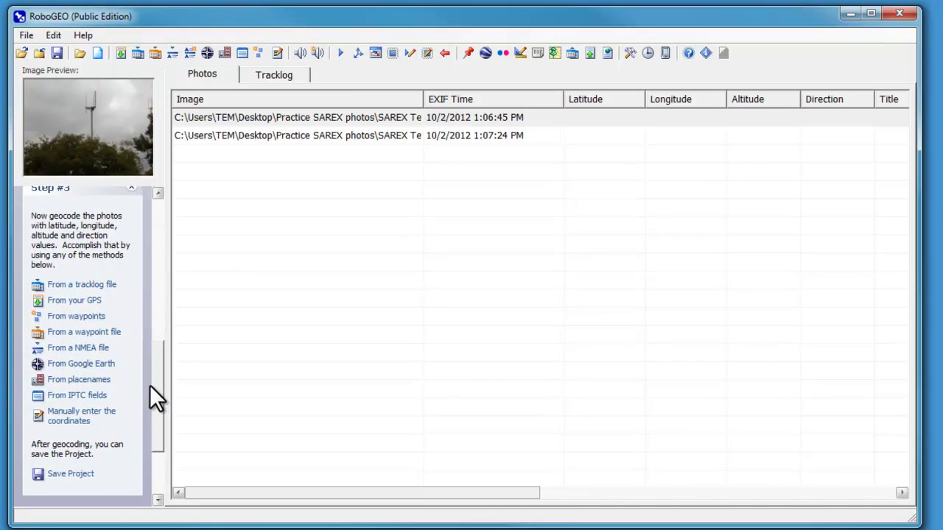
# Geocode both photos from the Track file in 1- Unprocessed, checking altitudes 880.3687 and 862.8609
pyautogui.click(112, 285)
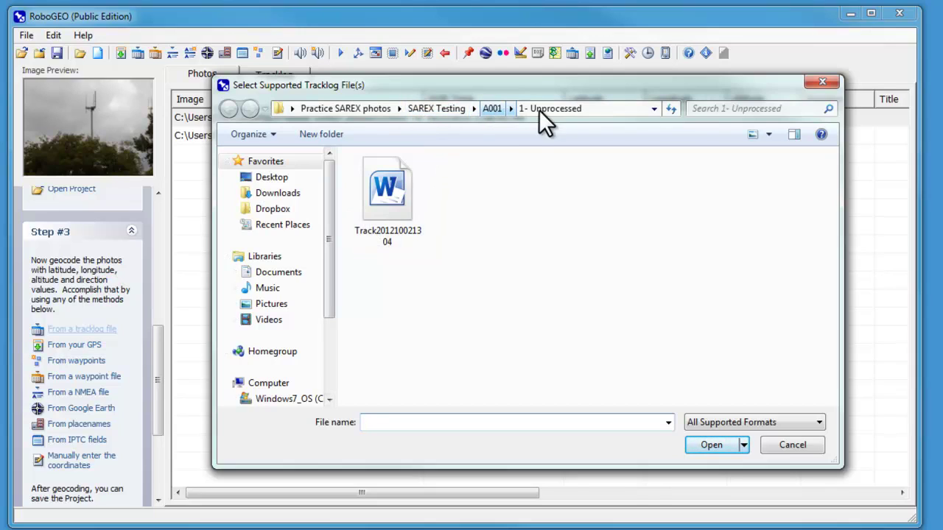
pyautogui.doubleClick(383, 221)
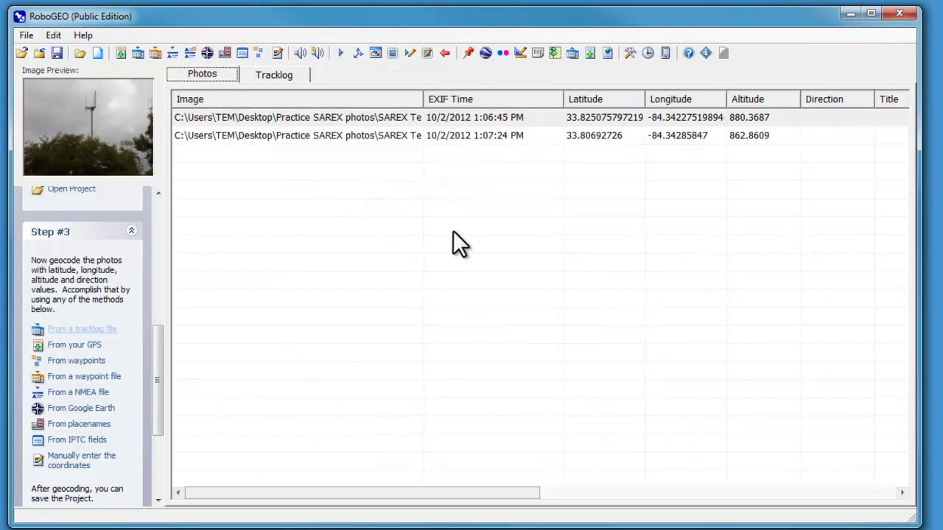
pyautogui.click(741, 122)
pyautogui.click(748, 140)
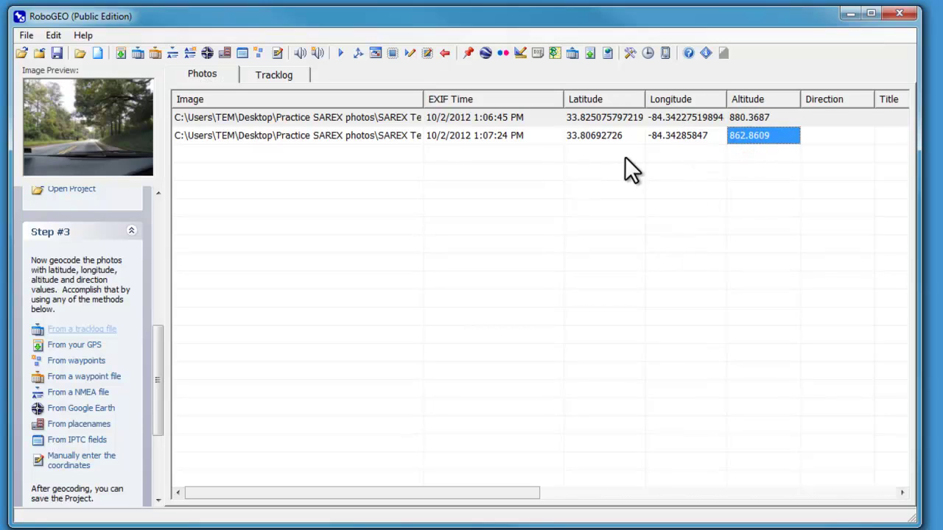
pyautogui.click(839, 113)
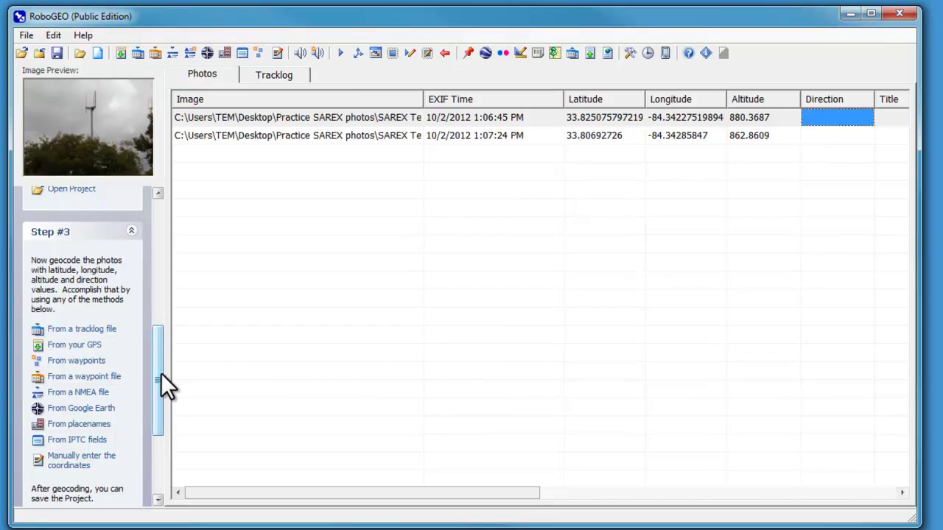
pyautogui.moveTo(161, 373); pyautogui.dragTo(156, 444)
# Choose 'Do both of the above' with output to A001's 4- Final folder, opting to specify north arrows
pyautogui.click(131, 398)
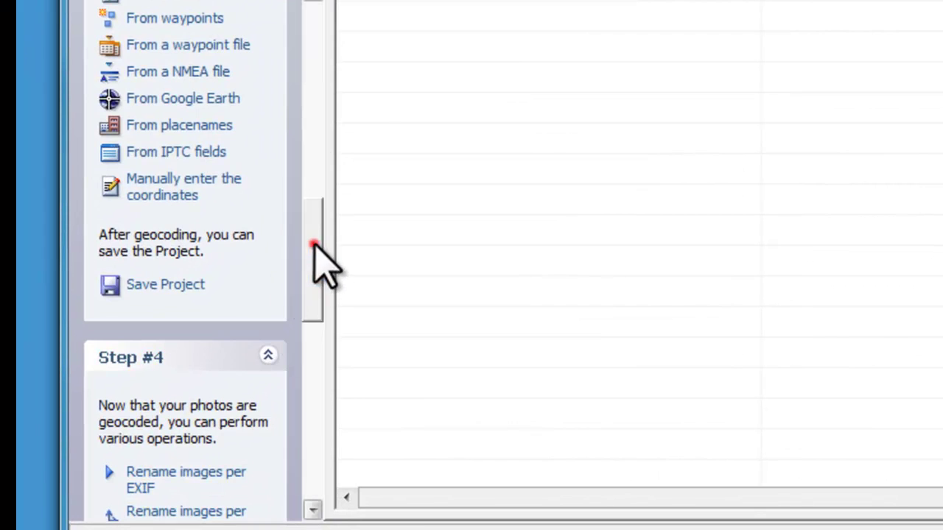
pyautogui.moveTo(314, 243); pyautogui.dragTo(307, 342)
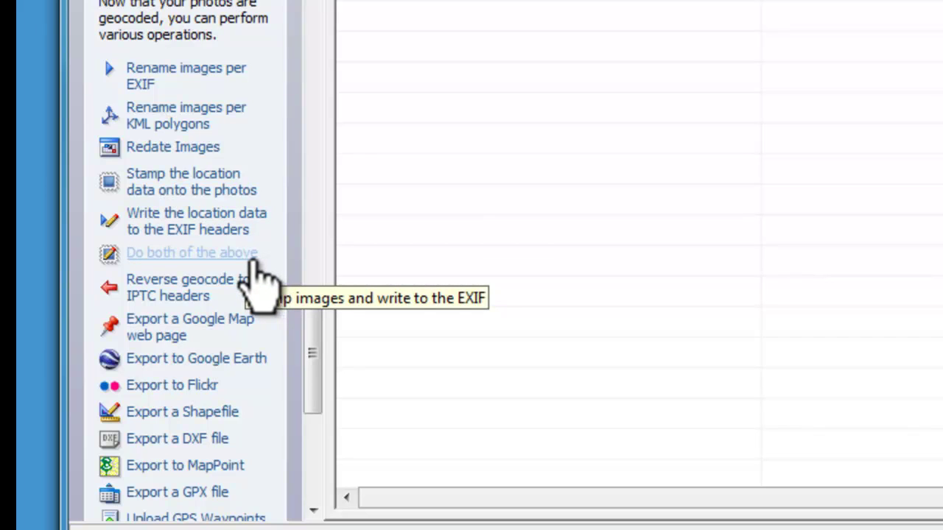
pyautogui.click(181, 252)
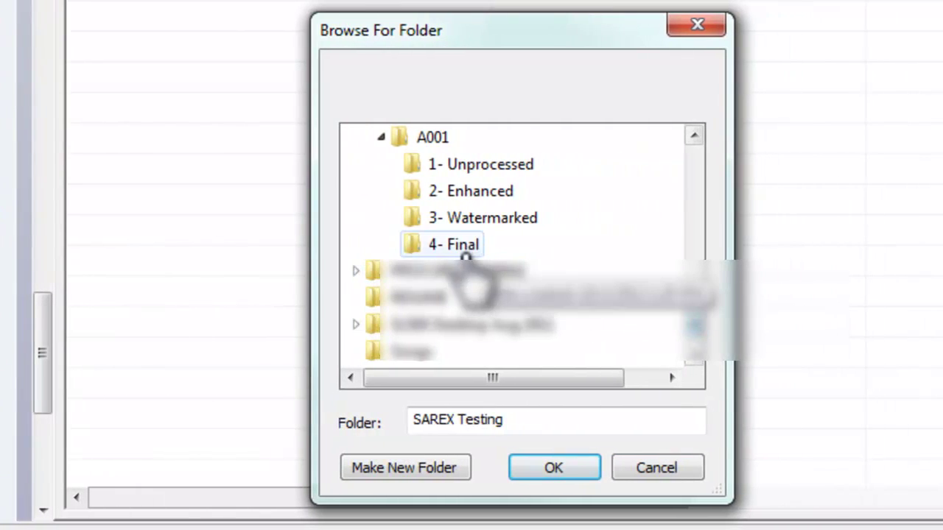
pyautogui.click(464, 249)
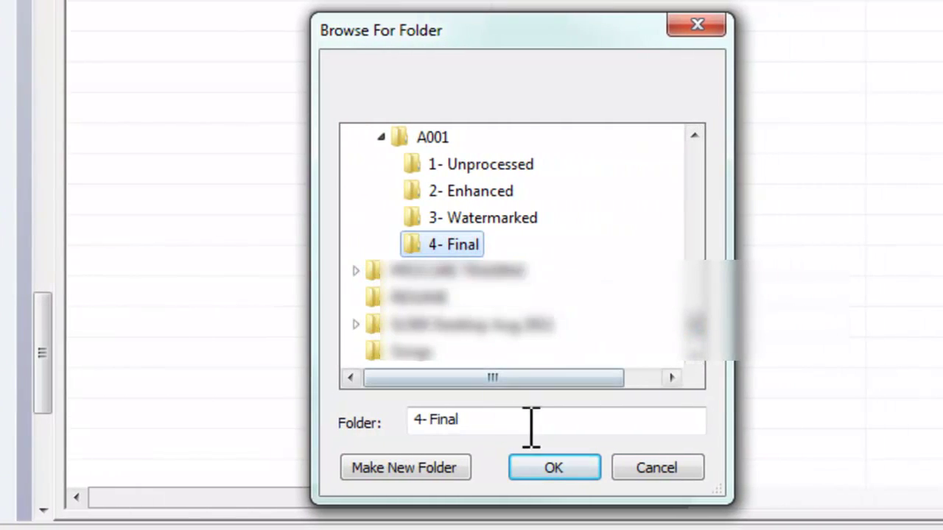
pyautogui.click(554, 468)
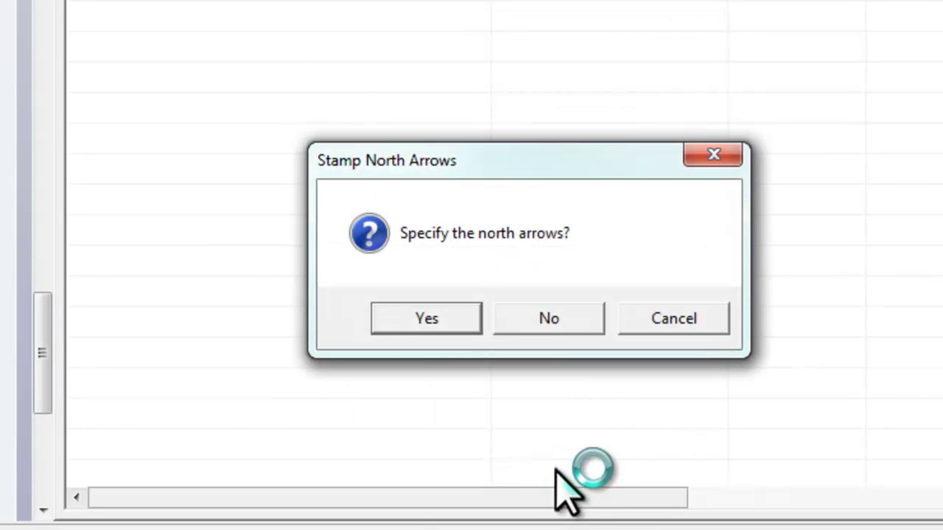
pyautogui.click(452, 314)
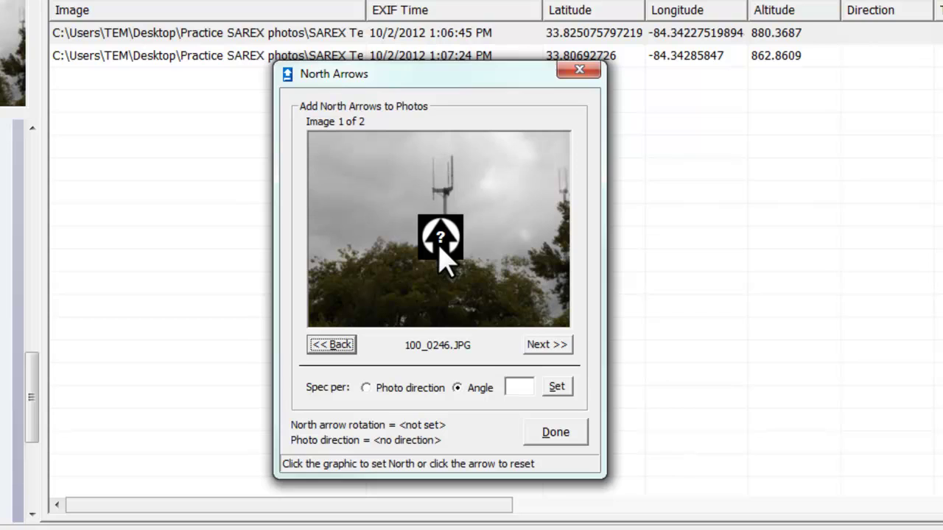
# Roughly rotate the north arrow on 100_0246.JPG by clicking around the preview photo
pyautogui.click(362, 190)
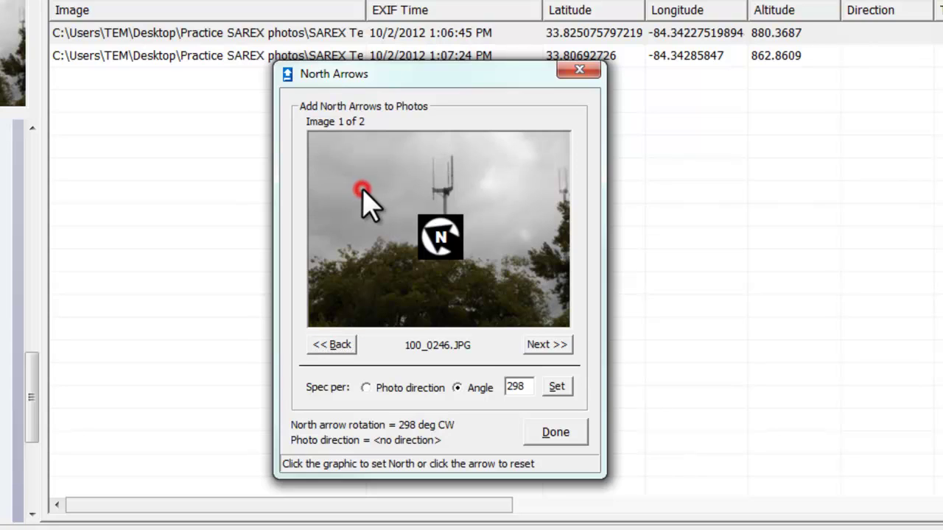
pyautogui.click(352, 246)
pyautogui.click(371, 282)
pyautogui.click(432, 282)
pyautogui.click(503, 283)
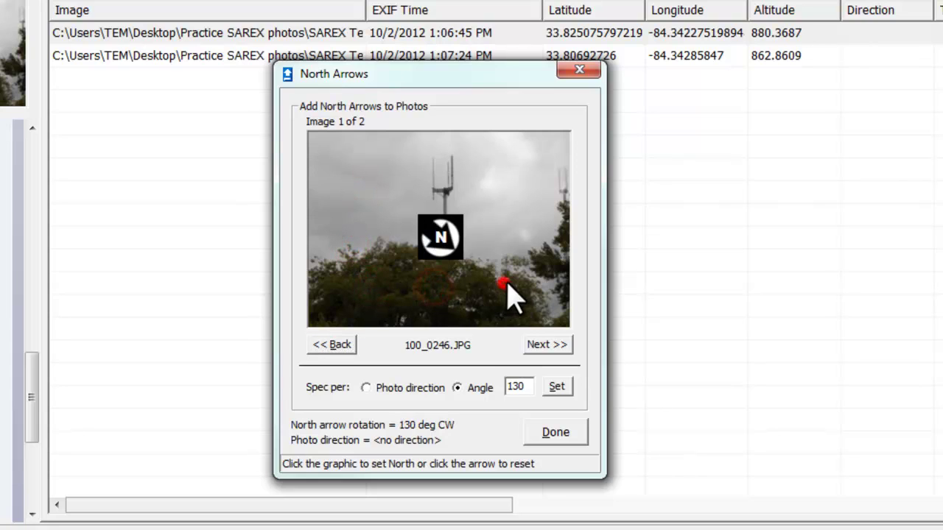
pyautogui.click(530, 181)
pyautogui.click(520, 161)
pyautogui.click(444, 164)
pyautogui.click(462, 172)
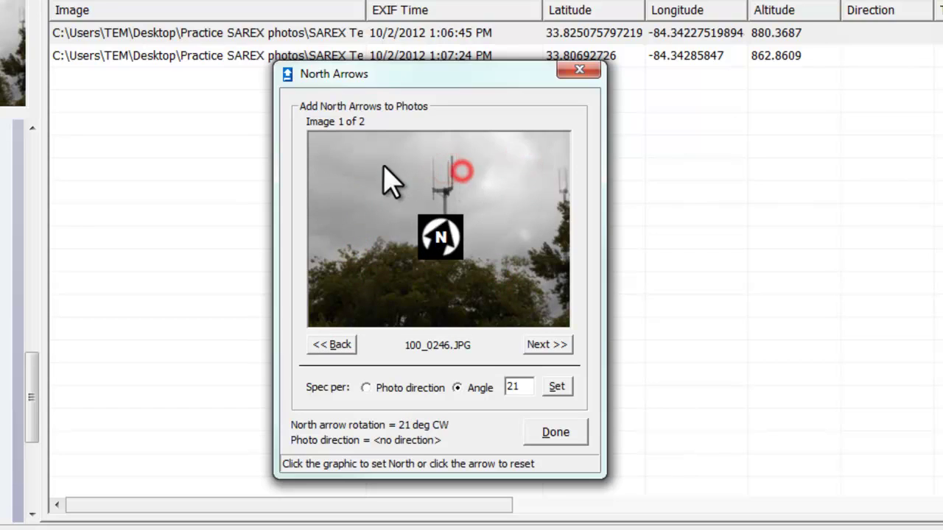
pyautogui.click(362, 181)
pyautogui.click(359, 235)
pyautogui.click(488, 291)
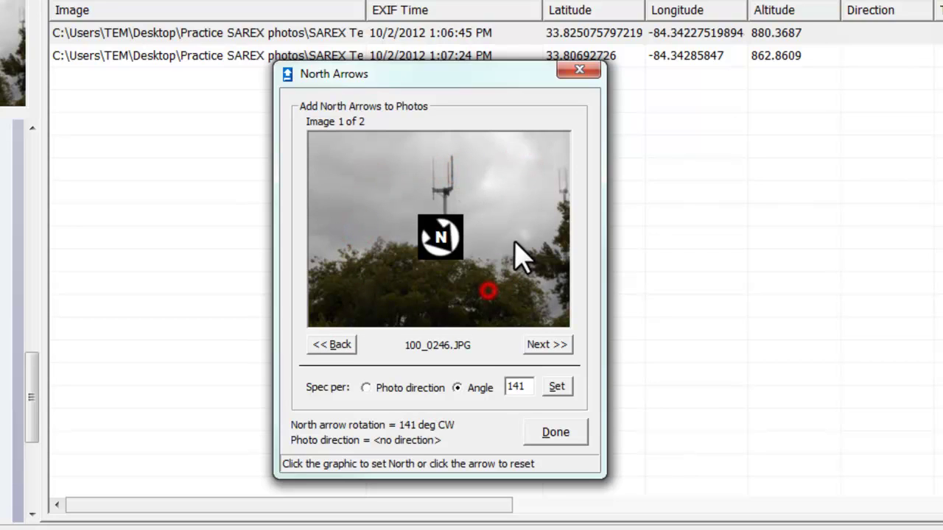
pyautogui.click(511, 224)
pyautogui.click(518, 176)
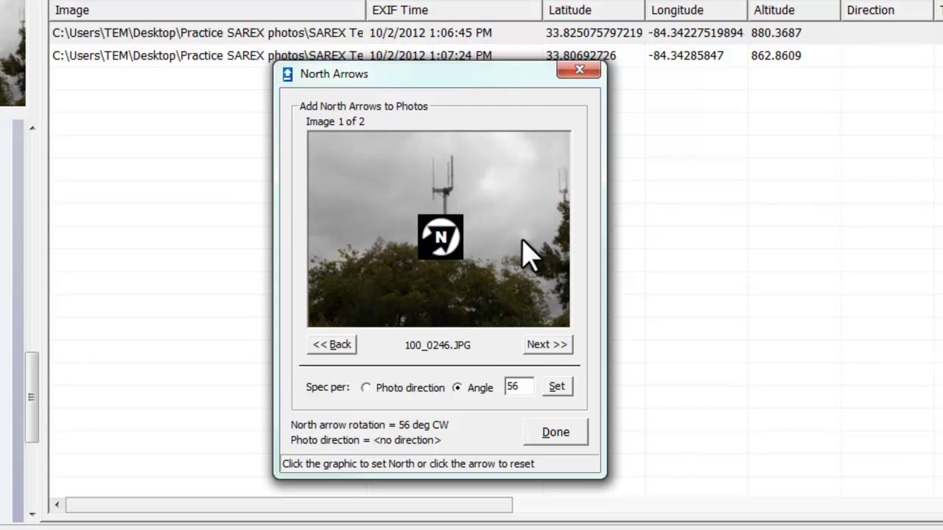
# Point north toward the tower top and fine-tune the rotation to 88 deg CW
pyautogui.click(435, 170)
pyautogui.click(353, 243)
pyautogui.click(439, 303)
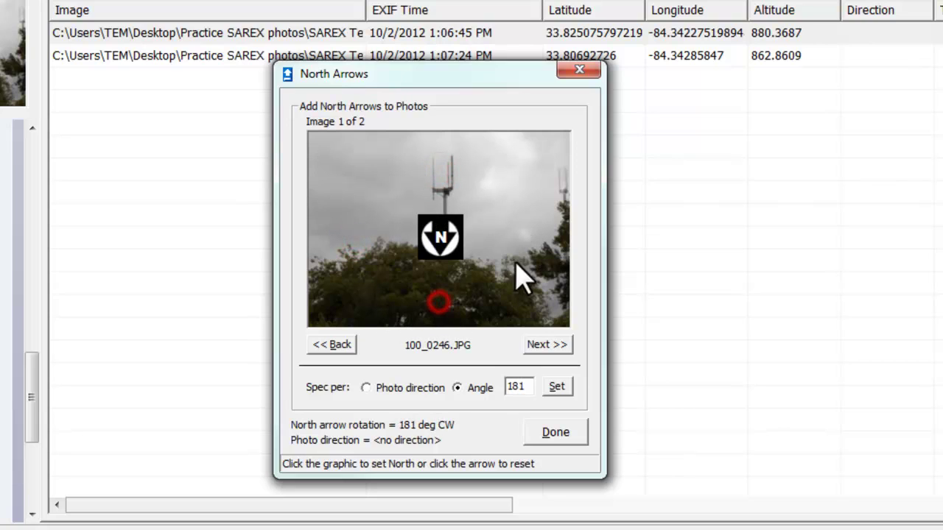
pyautogui.click(538, 256)
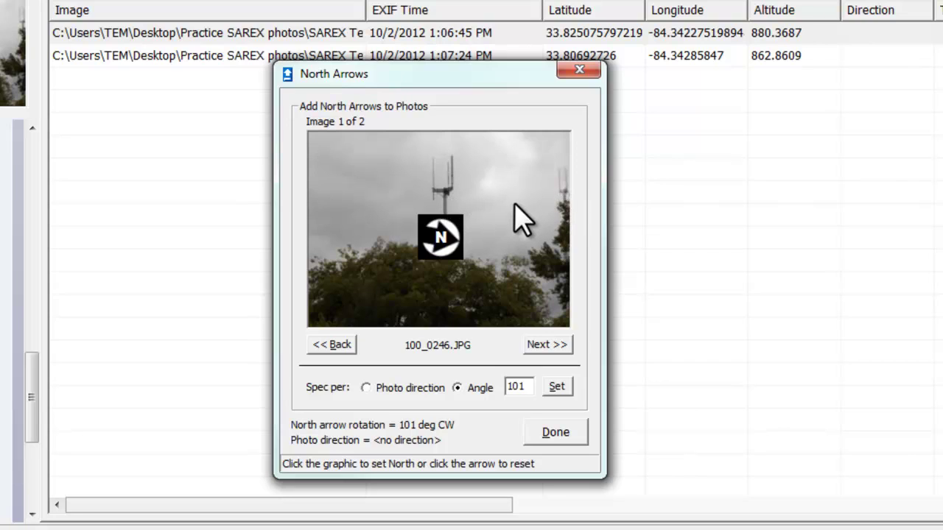
pyautogui.click(539, 209)
pyautogui.click(540, 230)
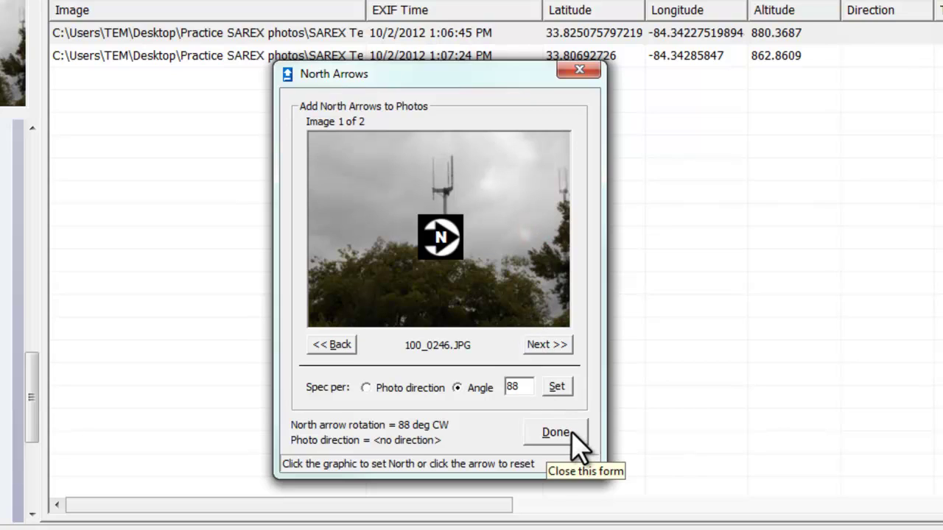
# Set 100_0247.JPG's north arrow to 272 deg CW, review both photos' arrows, and finish
pyautogui.click(560, 346)
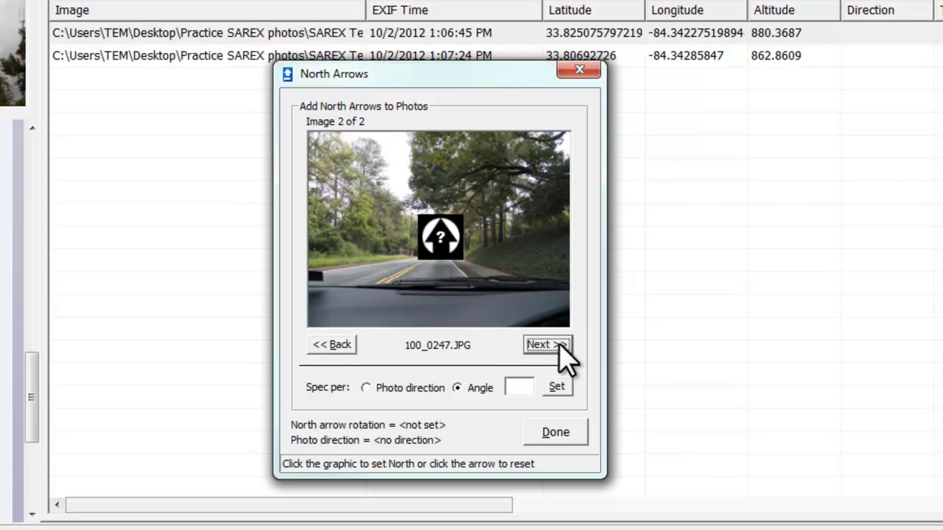
pyautogui.click(376, 230)
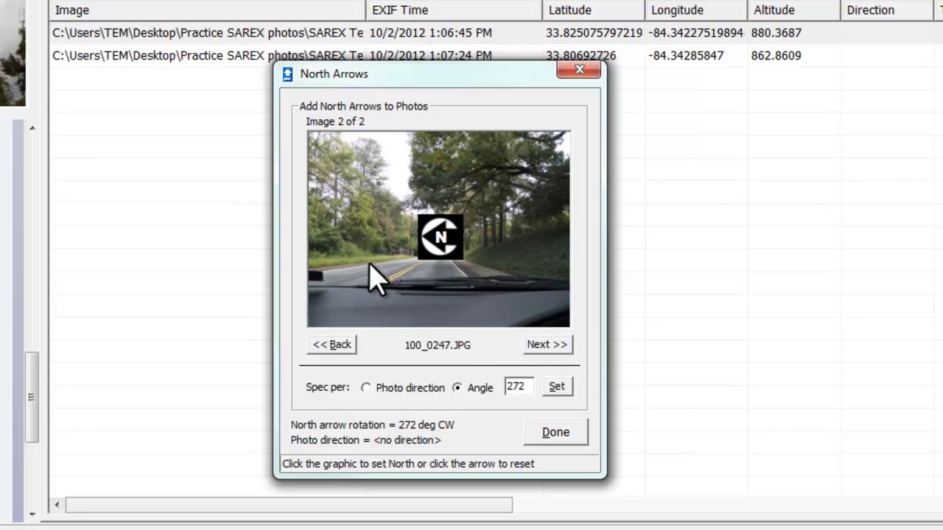
pyautogui.click(540, 344)
pyautogui.click(540, 345)
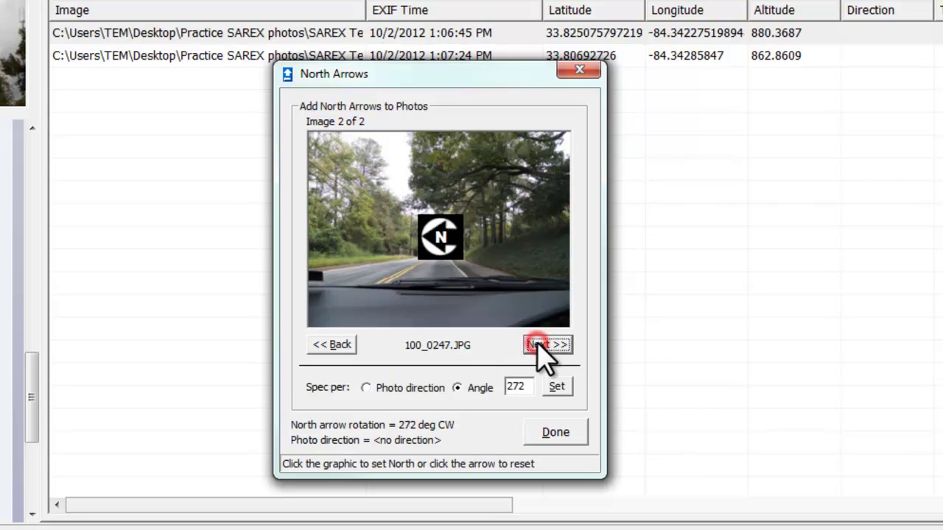
pyautogui.click(540, 345)
pyautogui.click(540, 345)
pyautogui.click(557, 438)
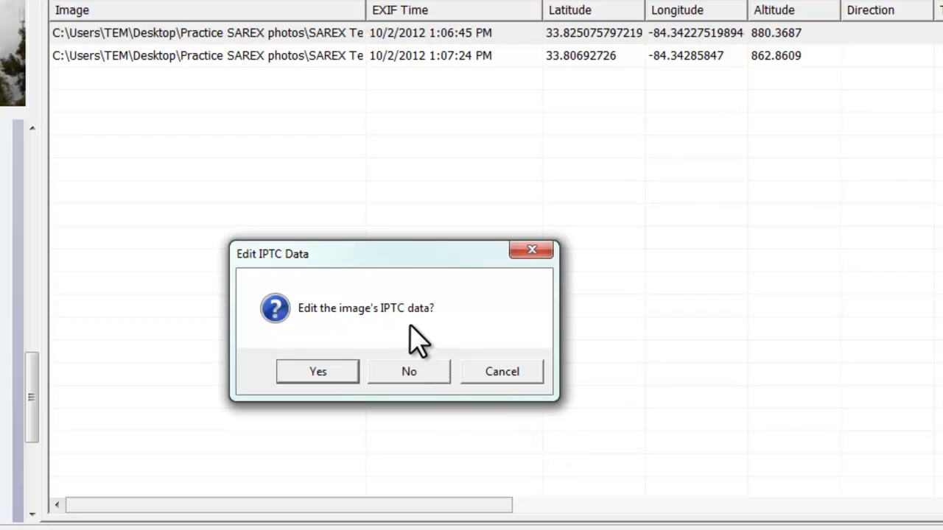
# Replace 100_0246.JPG's IPTC SubLocation with 'Test Location' and write the tags
pyautogui.click(352, 377)
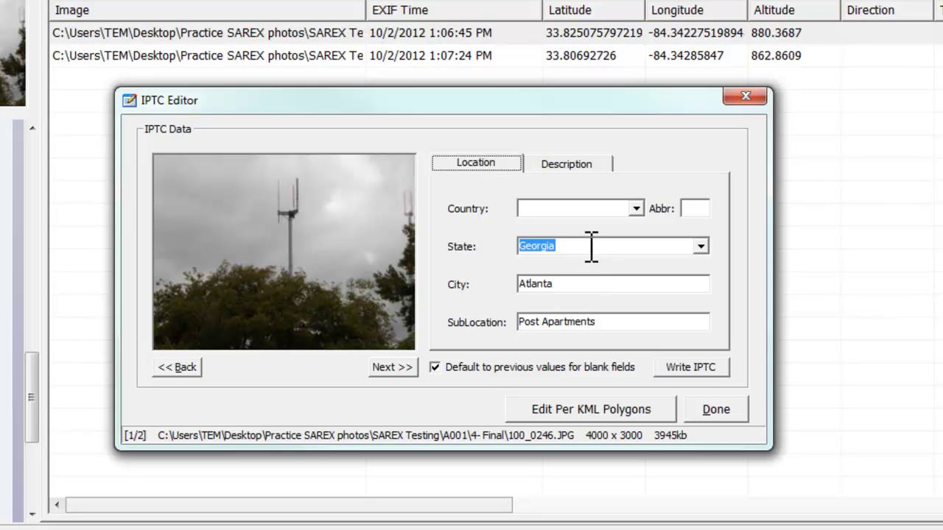
pyautogui.click(611, 325)
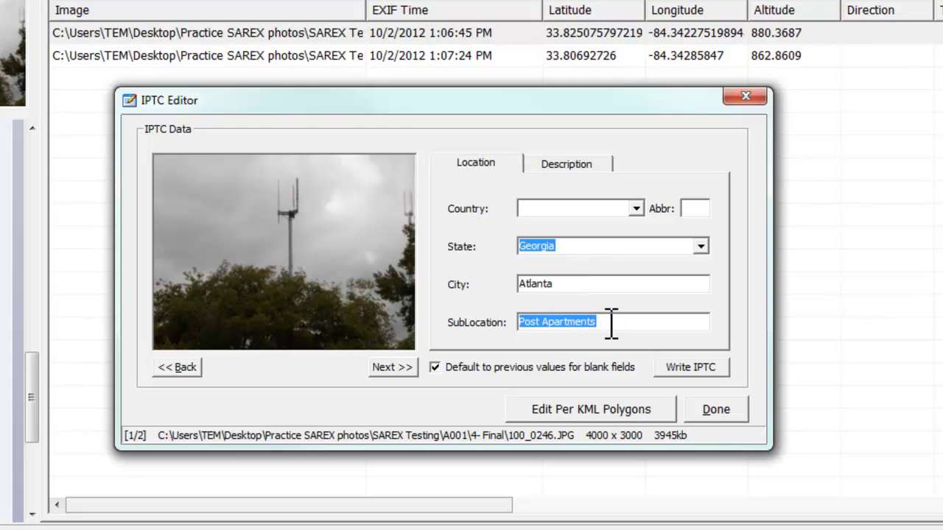
pyautogui.write('Test Location')
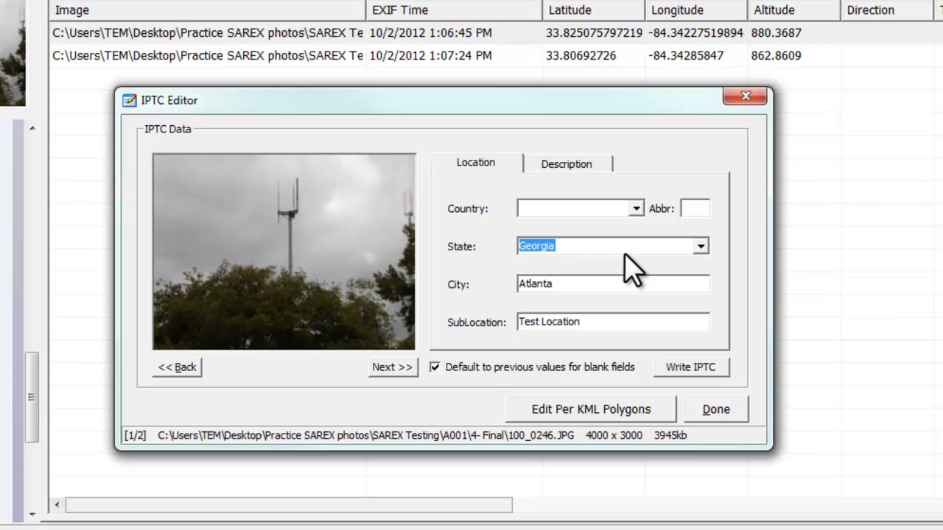
pyautogui.click(693, 371)
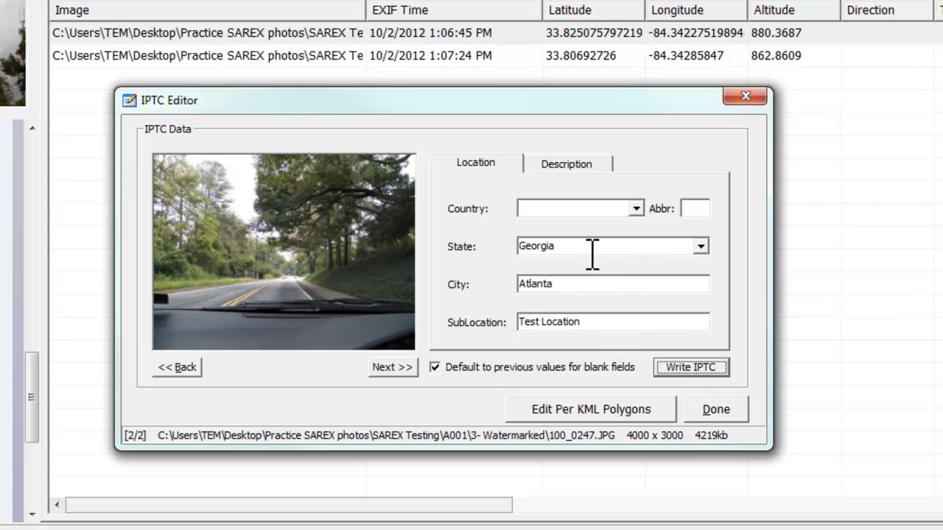
# Write IPTC tags for the remaining images, finish processing, and open A001's 4- Final folder in Explorer
pyautogui.click(678, 375)
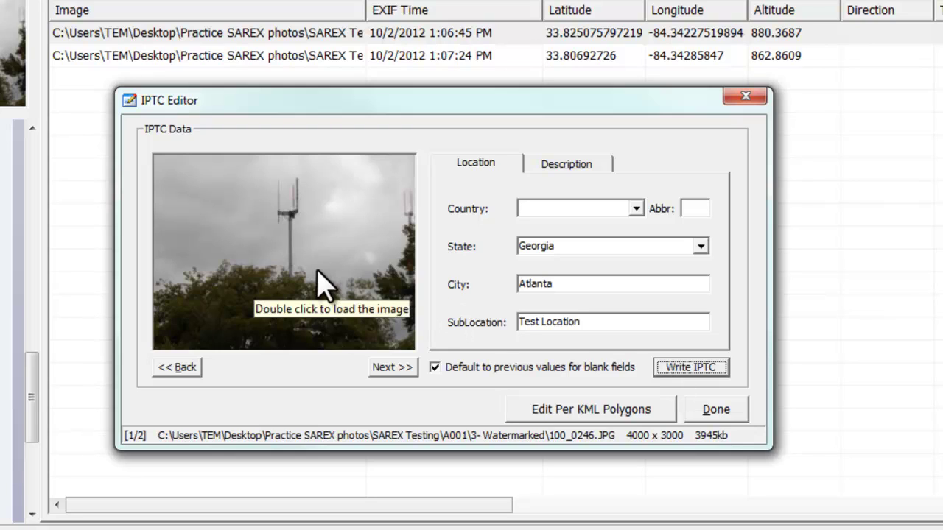
pyautogui.click(679, 367)
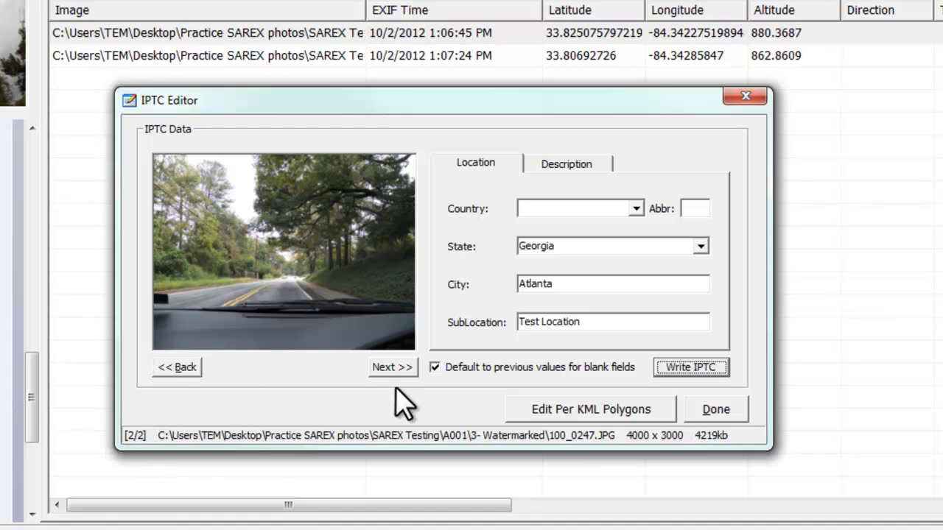
pyautogui.click(685, 368)
pyautogui.click(716, 412)
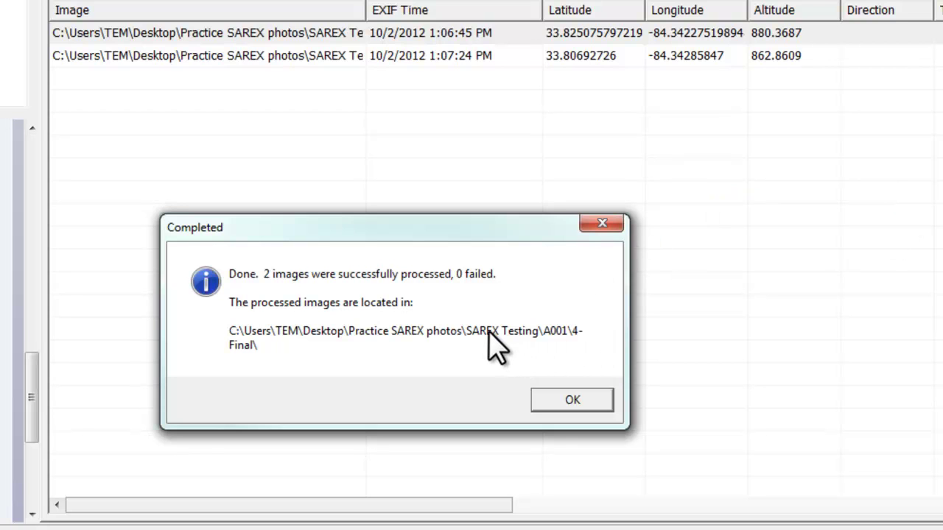
pyautogui.click(584, 404)
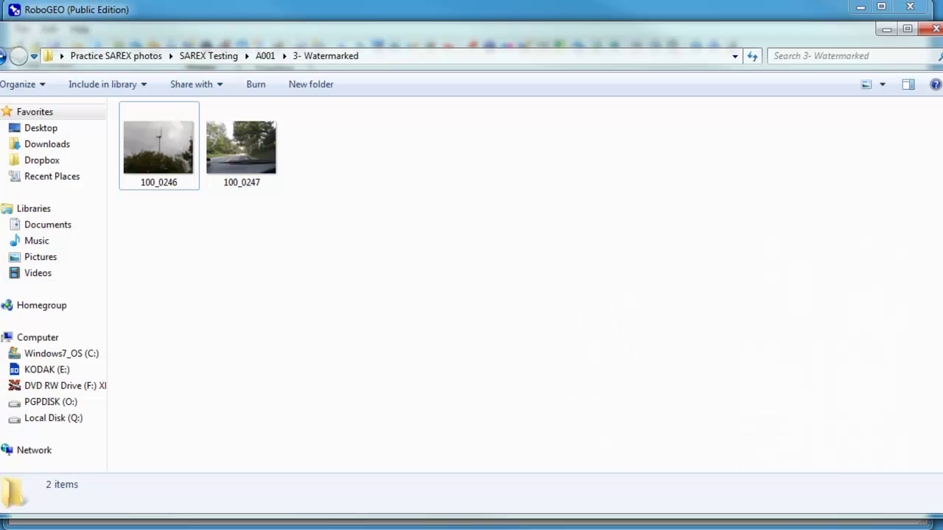
pyautogui.click(266, 55)
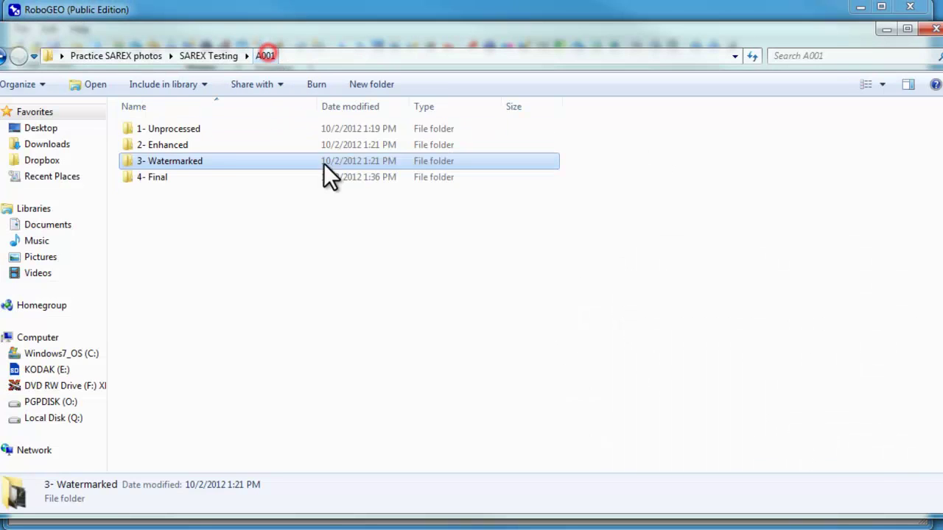
pyautogui.doubleClick(163, 176)
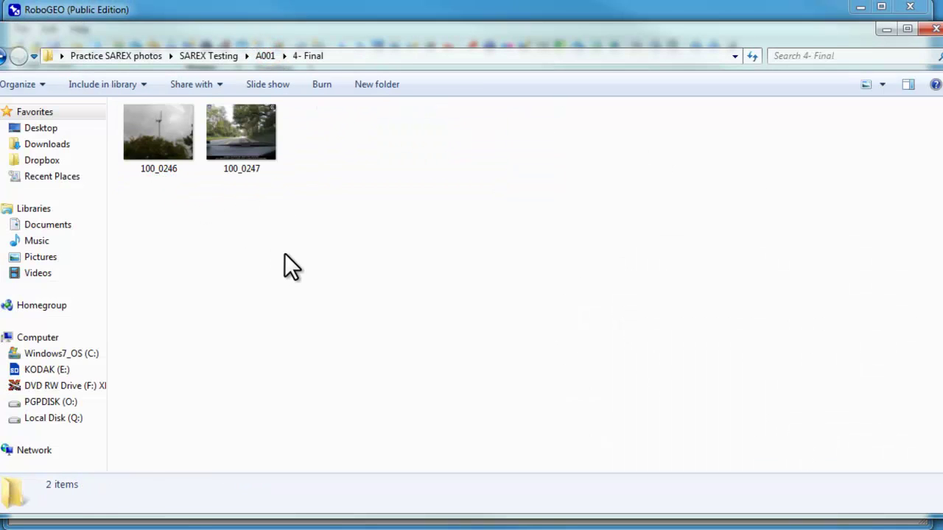
# Open photo 100_0247 from the 4- Final folder to check its logo, north arrow and caption
pyautogui.doubleClick(241, 140)
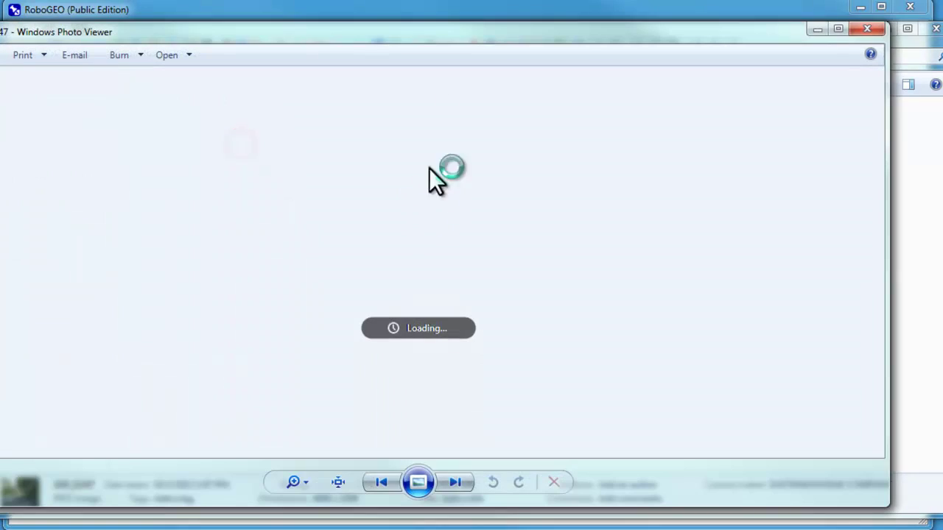